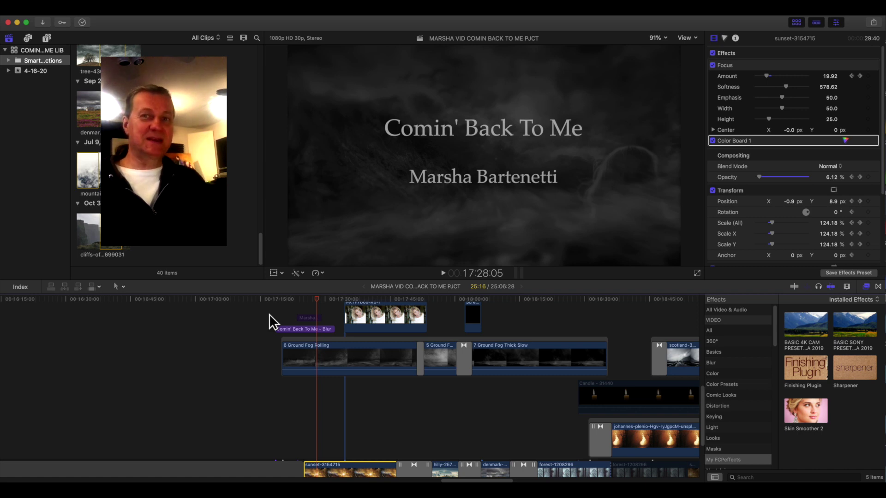
Step: Scrub and play the opening title sequence over the sunset and fog clips, returning the playhead to 17:29:11
drag(286, 298, 322, 293)
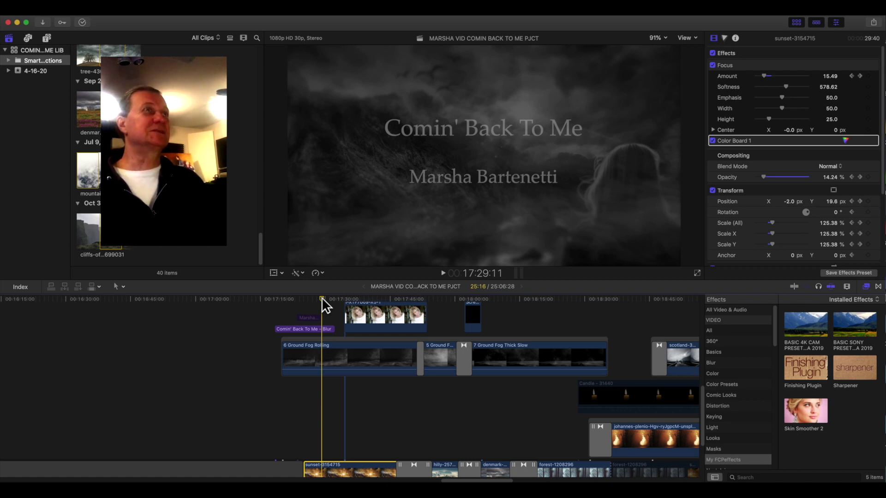
mouse_move(319, 297)
mouse_down()
mouse_move(308, 301)
mouse_move(319, 299)
mouse_up()
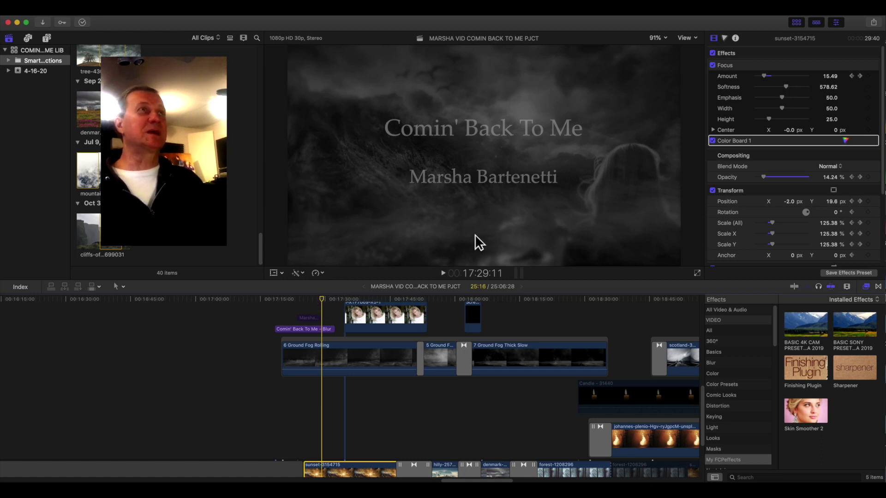
drag(319, 301, 275, 299)
key(space)
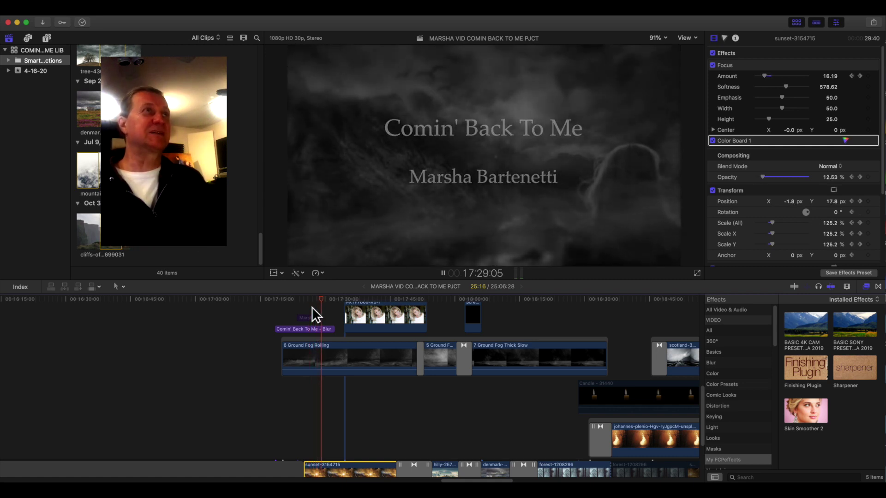
key(space)
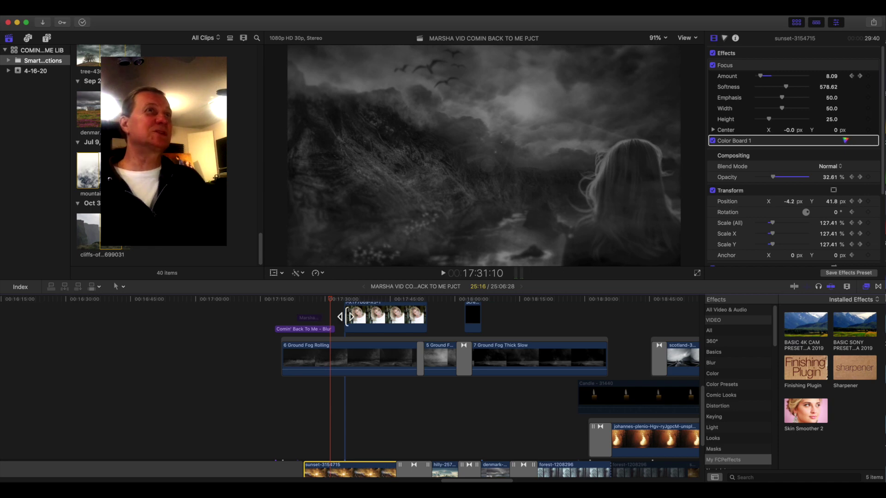
click(322, 299)
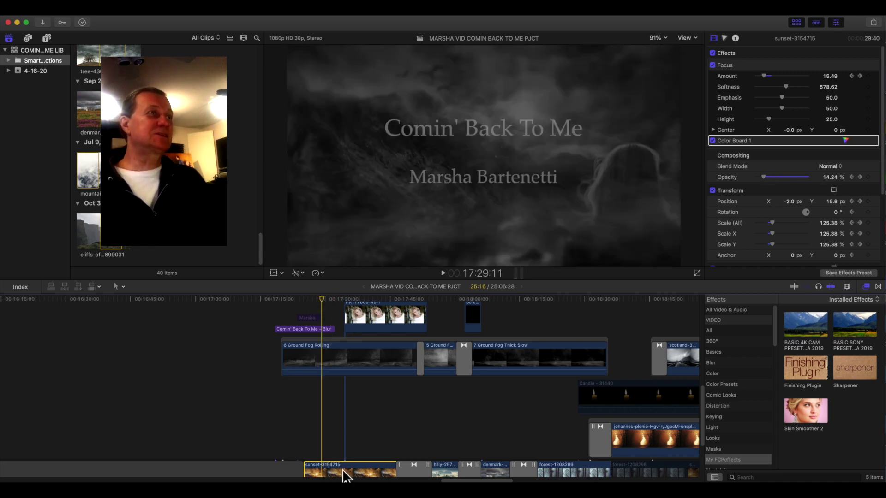
Step: Temporarily disable the sunset-3154715 clip to view the title over the fog alone, and inspect the 6 Ground Fog Rolling clip's settings
key(v)
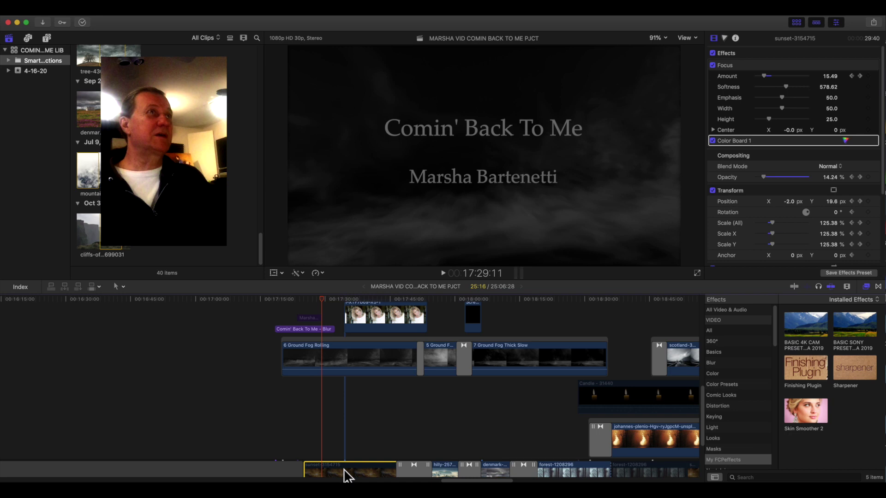
click(336, 344)
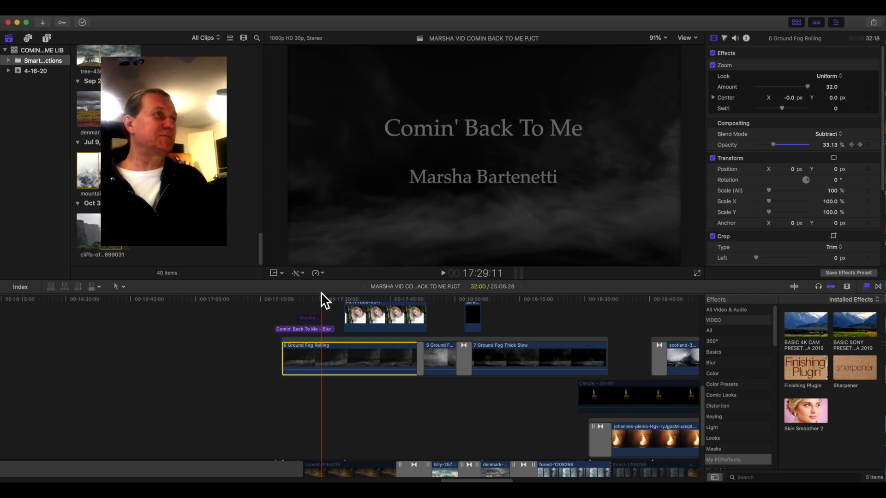
mouse_move(320, 299)
mouse_down()
mouse_move(301, 303)
mouse_move(332, 300)
mouse_move(315, 302)
mouse_up()
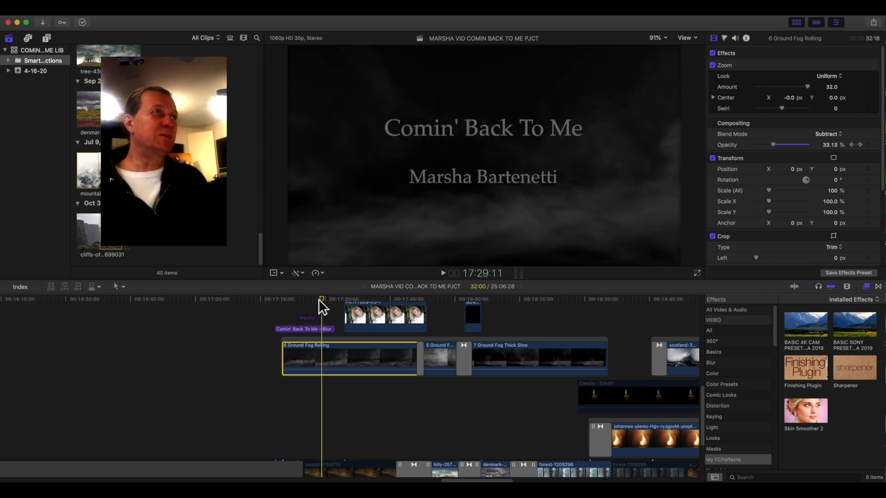
click(338, 465)
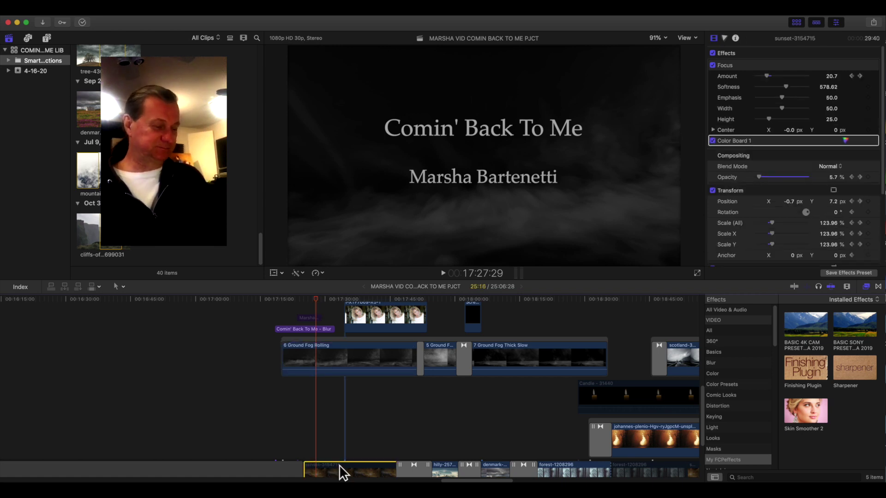
click(347, 347)
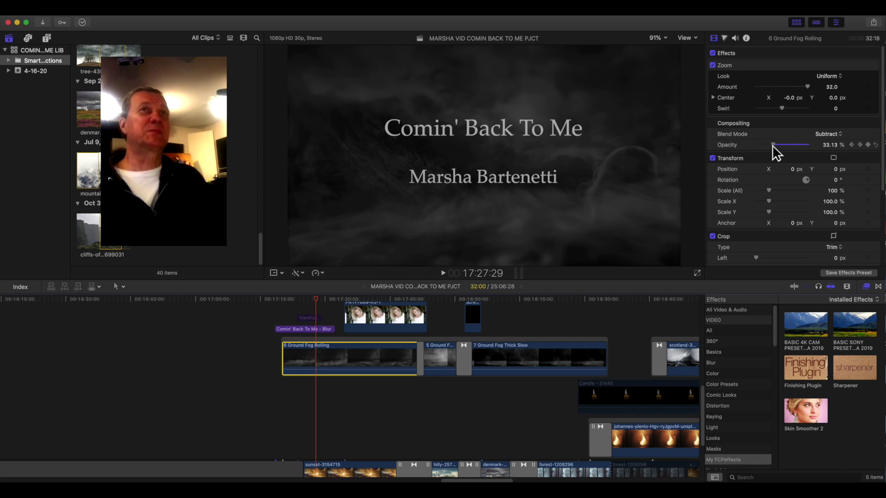
Step: Replay the opening title from its beginning up to 17:31:09 to review the fog clip's opacity change
drag(313, 298, 284, 300)
key(shift+question)
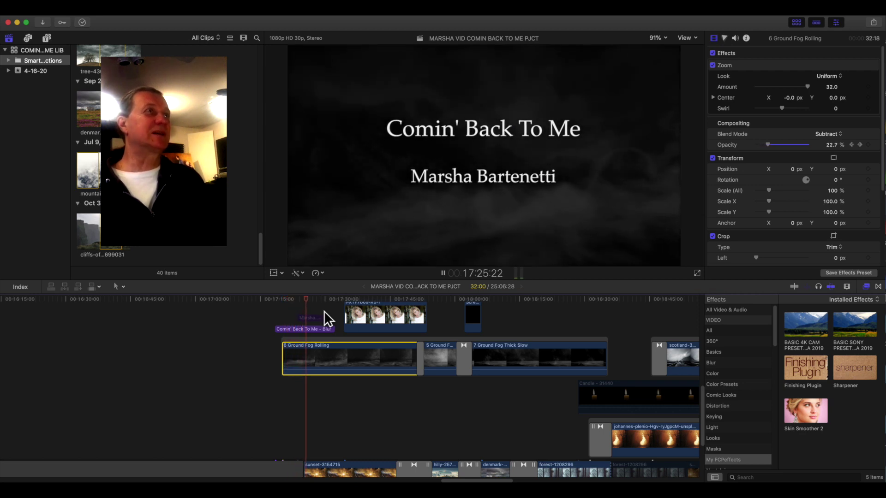
key(space)
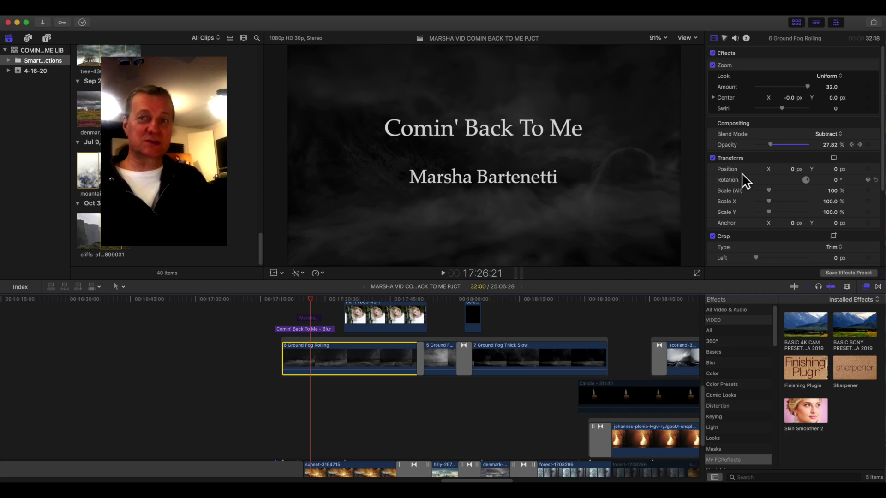
key(space)
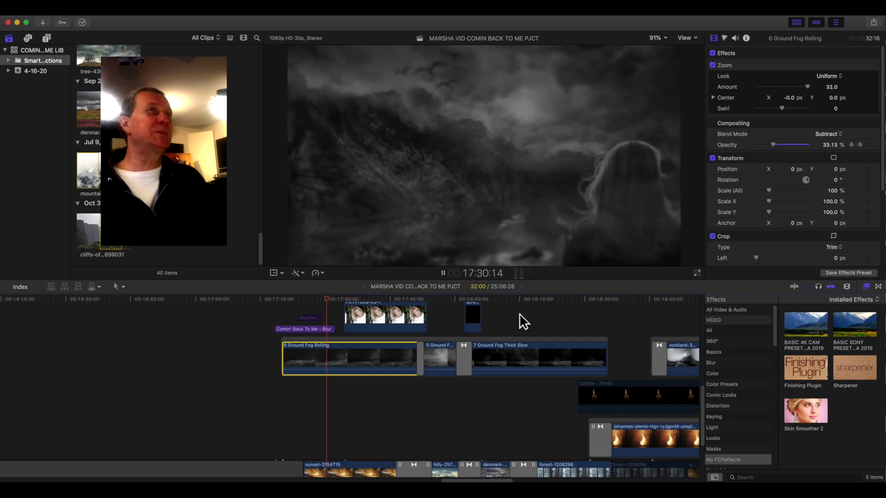
key(space)
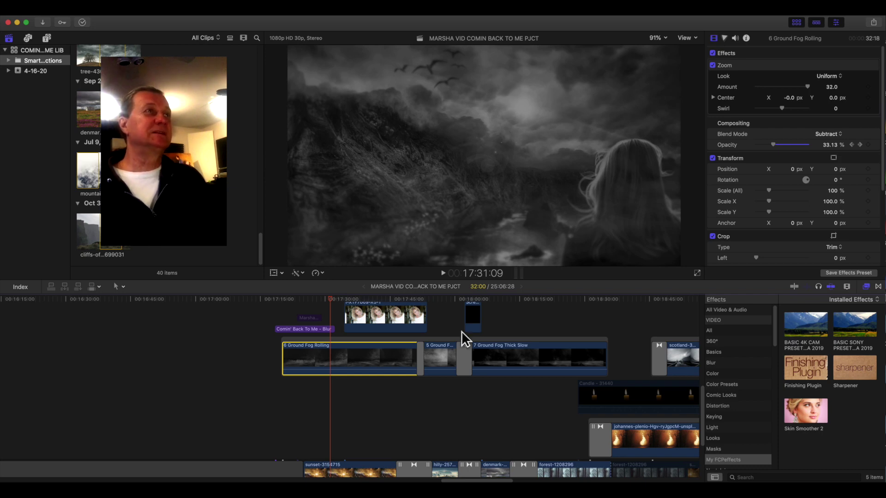
Step: Compare the sunset-3154715 clip at 17:31:09 without and with its Focus effect
scroll(439, 318, up, 3)
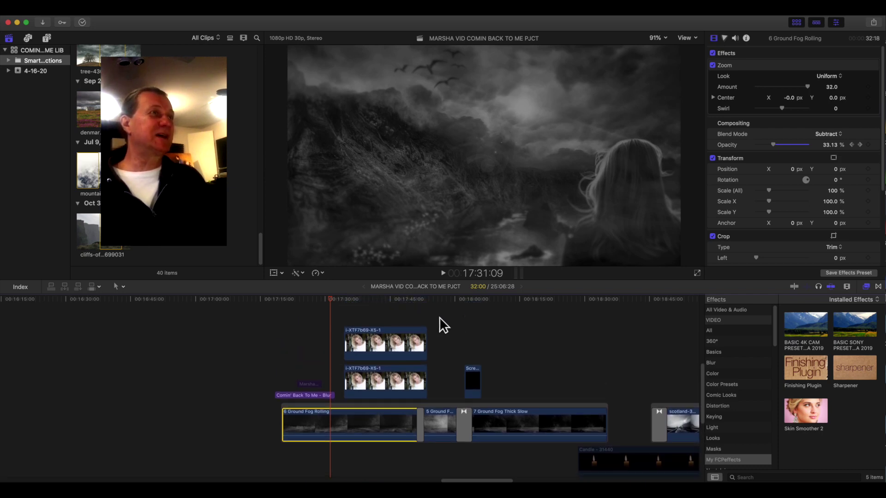
scroll(440, 317, down, 5)
click(353, 423)
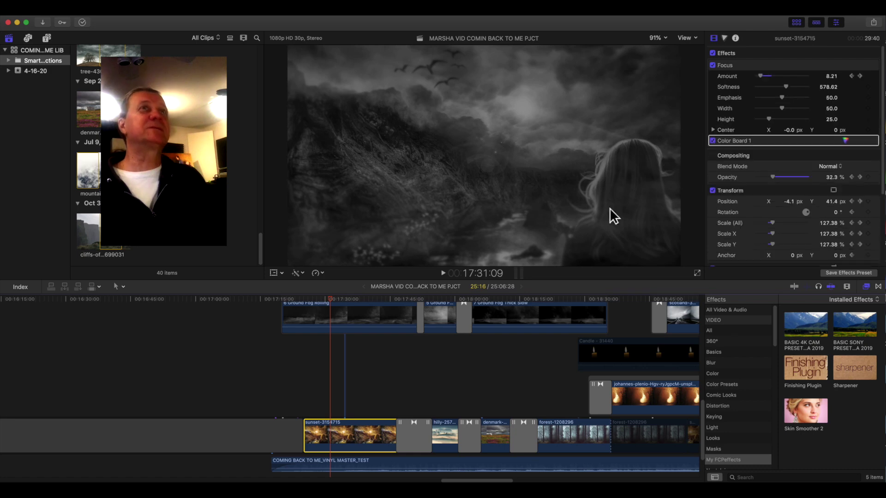
click(713, 65)
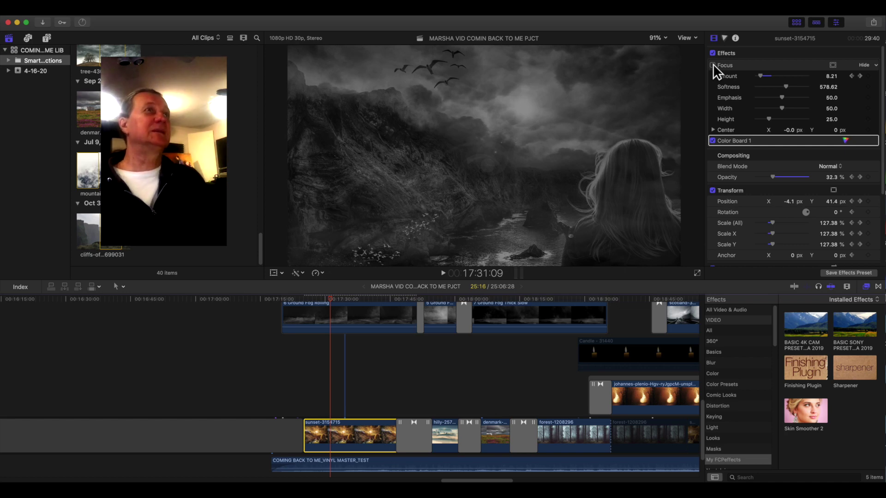
click(712, 65)
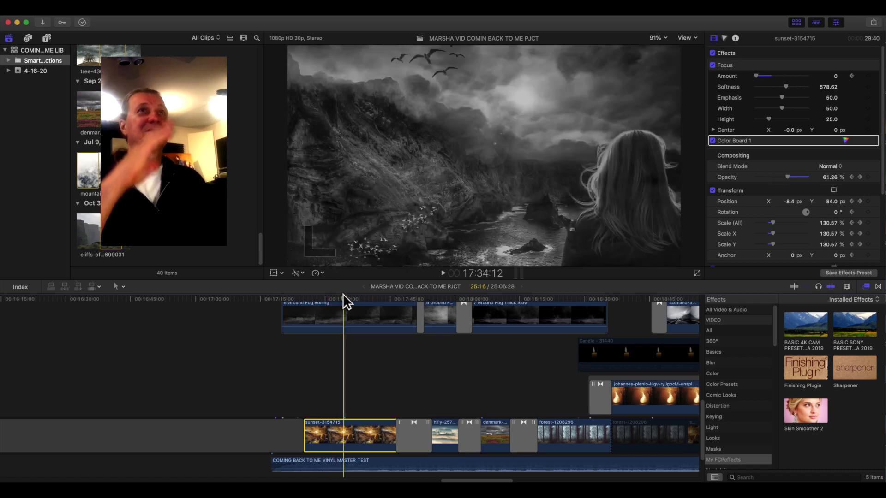
Step: Play the sunset clip from 17:29:11 through the portrait fade-in to review its animated Focus amount
click(344, 298)
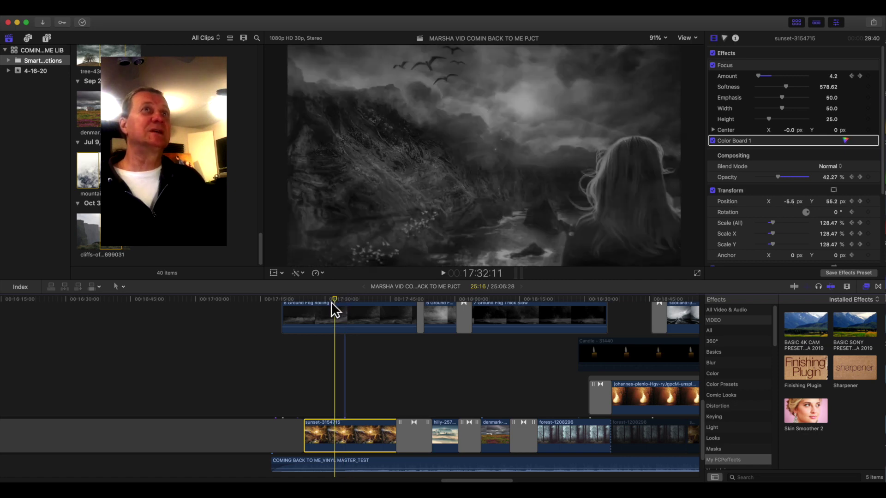
click(322, 302)
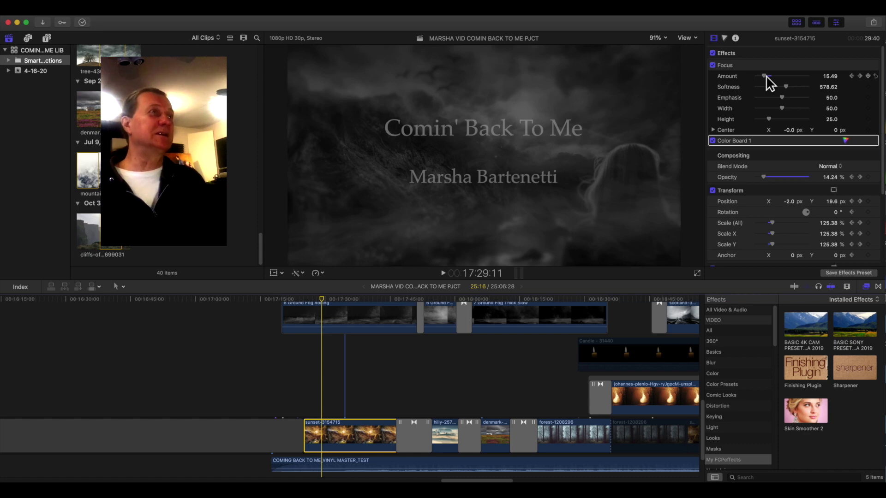
key(space)
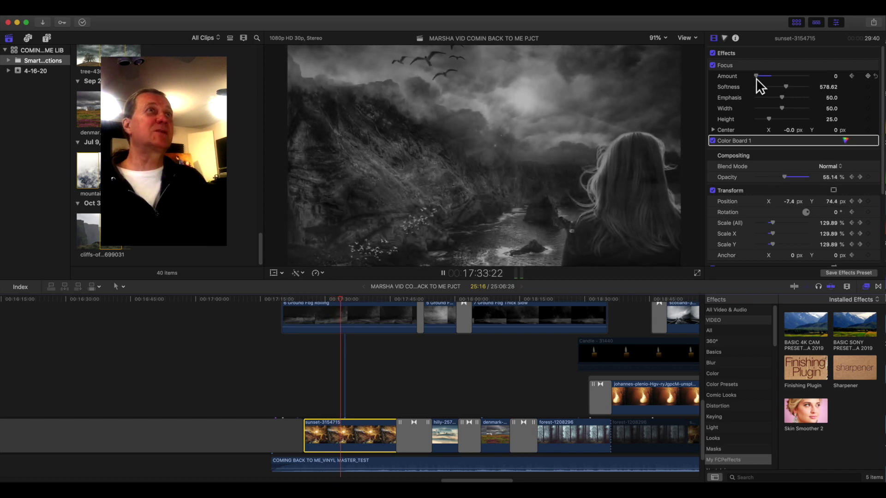
key(space)
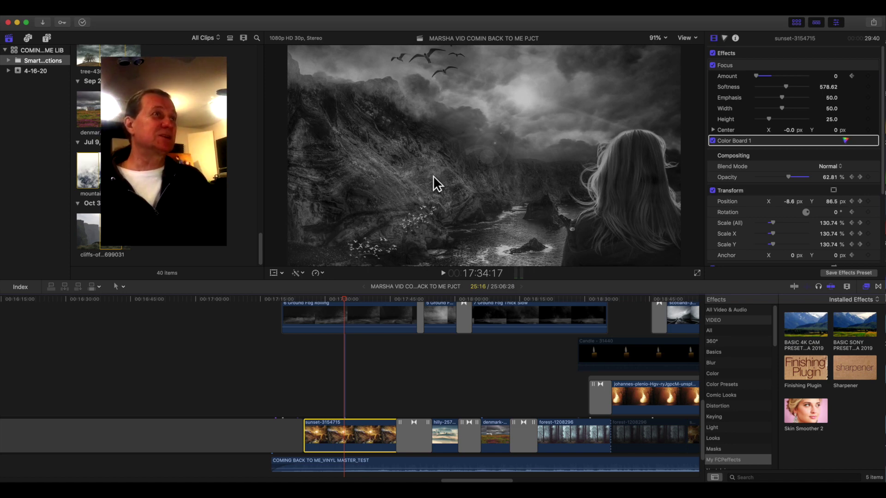
key(space)
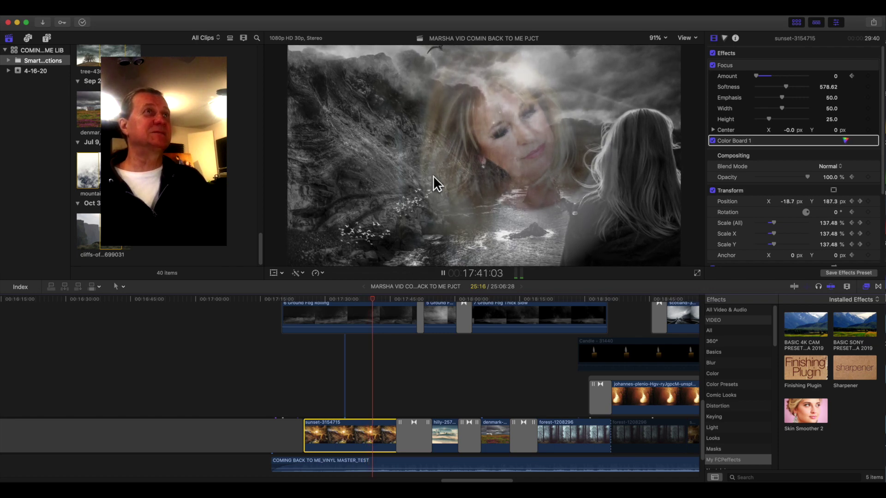
key(space)
Step: View each of the two stacked i-XTF7b69-X5-1 portrait clips on its own at 17:41:08, leaving only the upper one enabled
scroll(435, 370, up, 8)
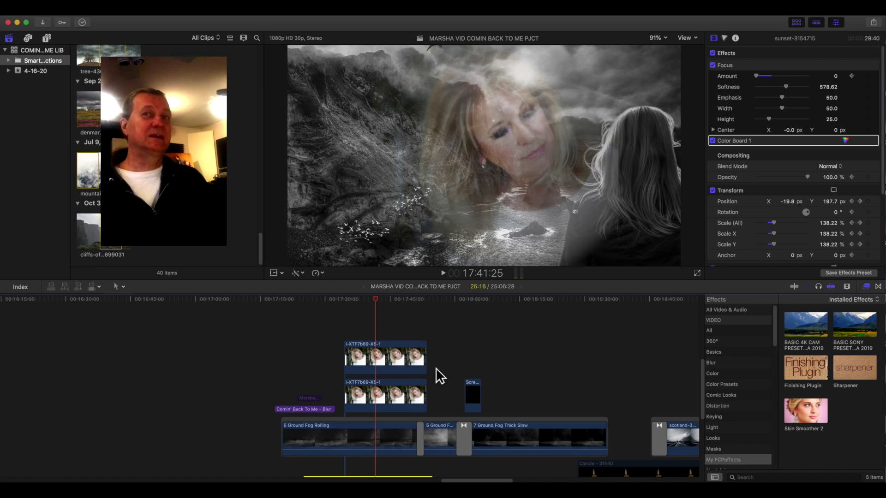
click(373, 298)
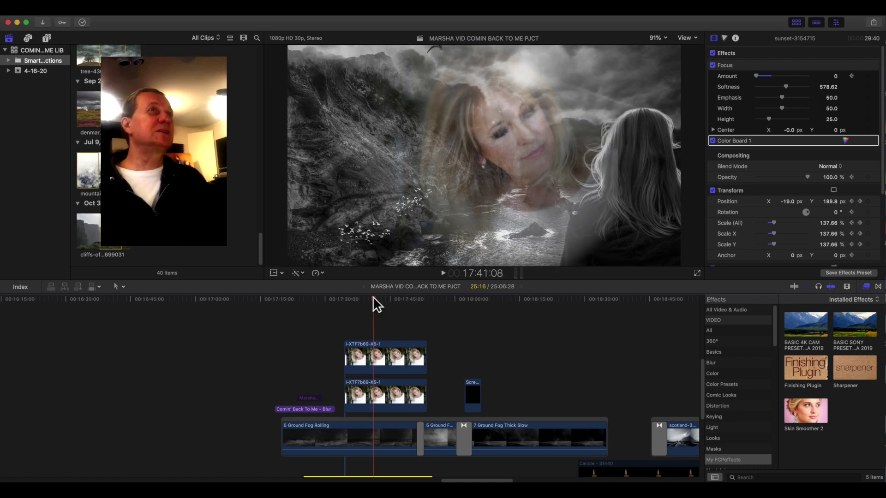
click(388, 347)
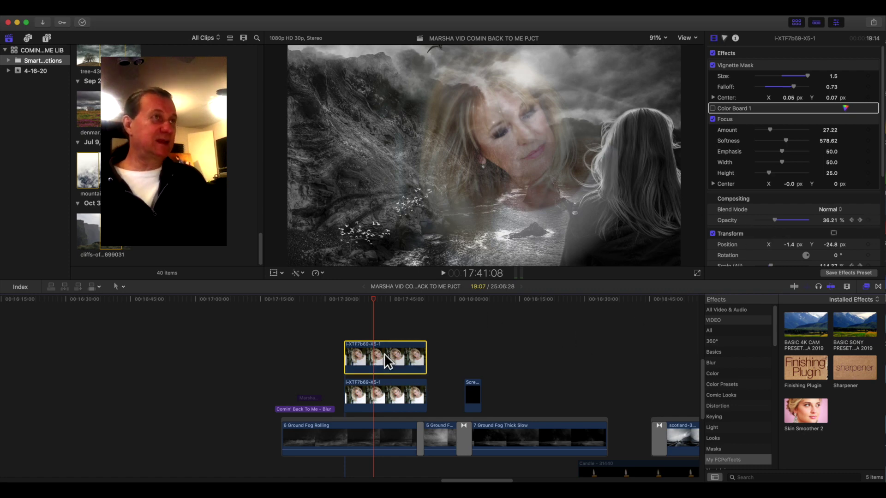
key(v)
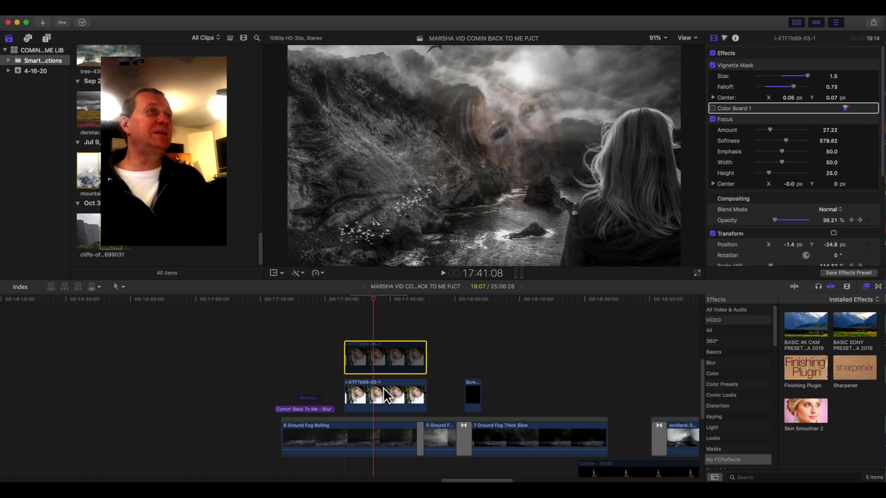
click(383, 387)
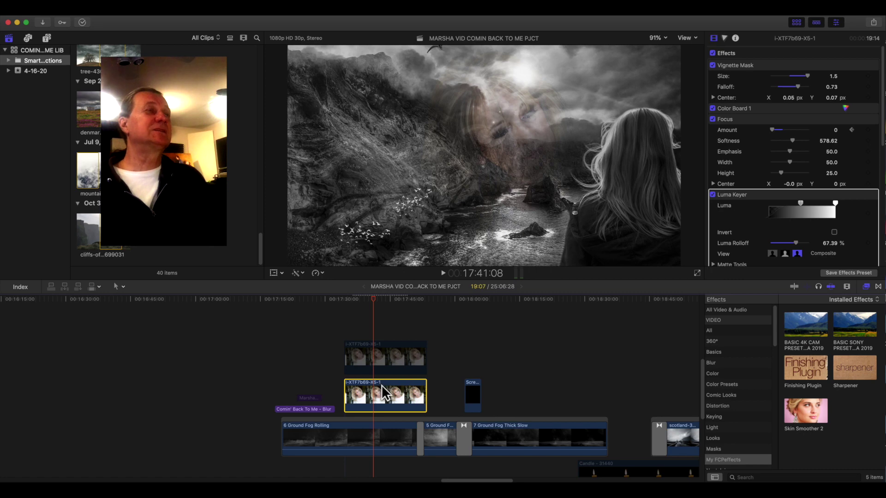
key(v)
click(381, 354)
key(v)
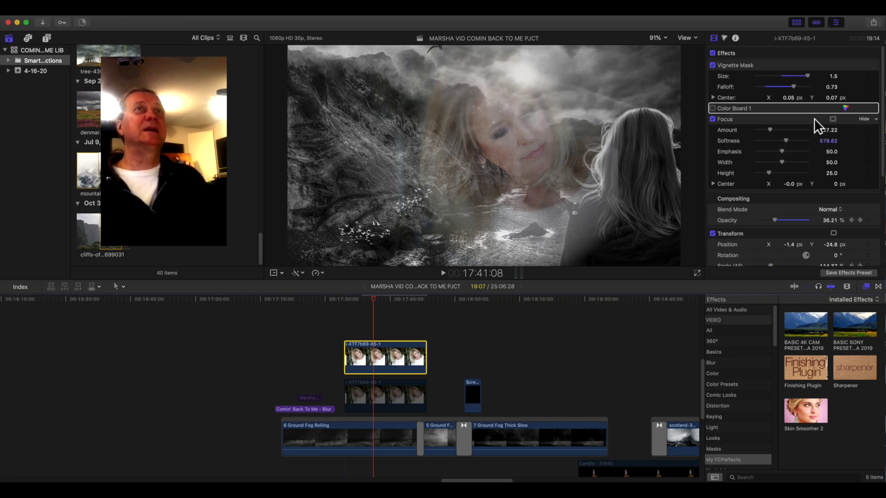
Step: Reduce the upper portrait clip's Vignette Mask falloff to 0.49 and re-enable the lower portrait clip
drag(792, 84, 780, 82)
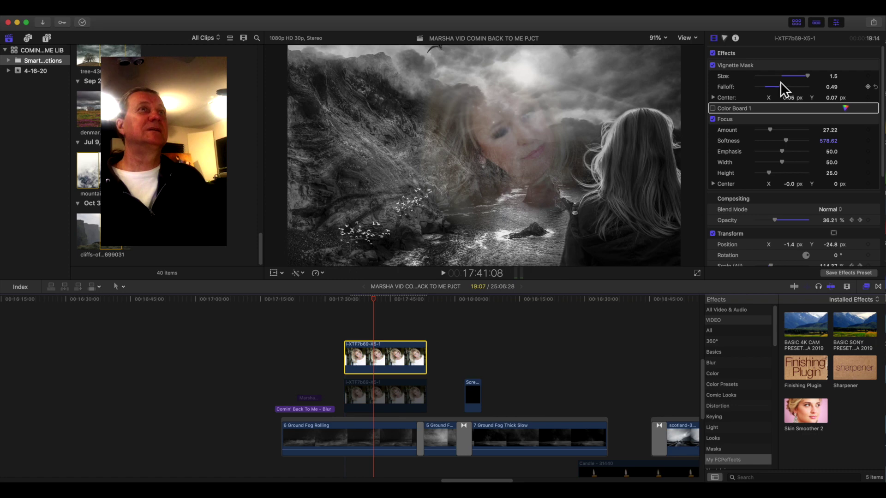
click(378, 382)
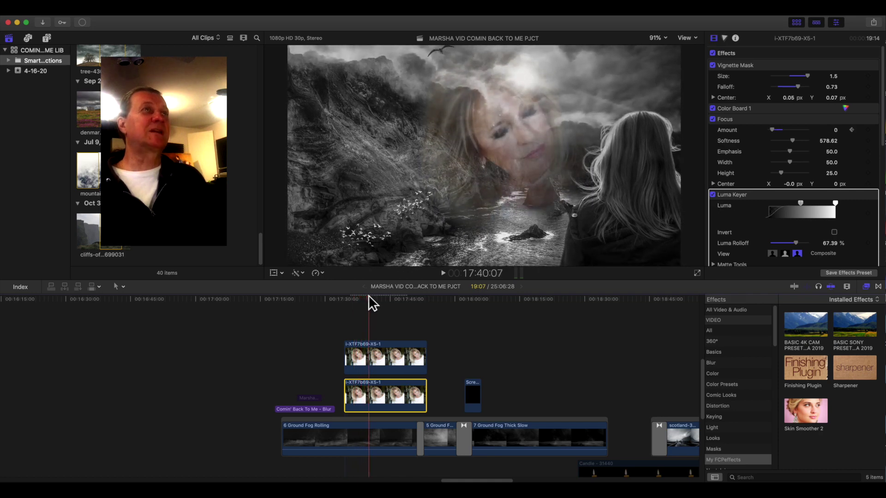
Step: Play the portrait overlay section from 17:40:07 and examine the blur transition between the sunset-3154715 and hilly clips
key(space)
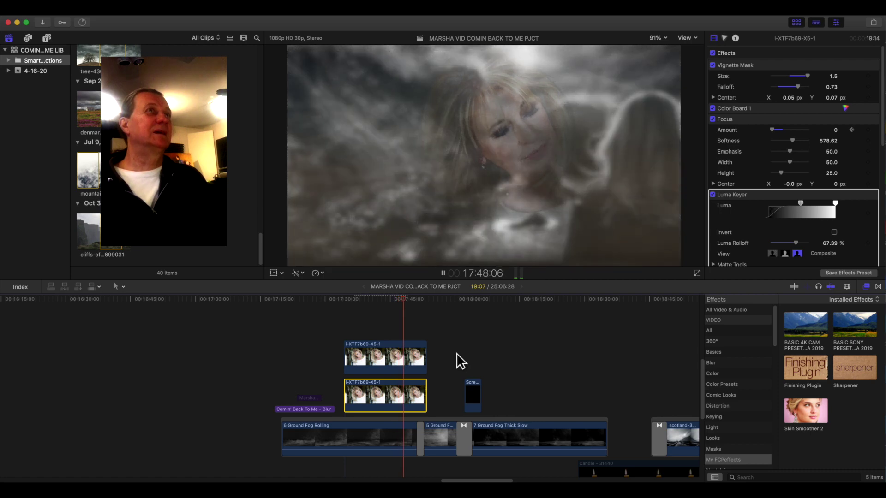
key(space)
scroll(455, 353, down, 10)
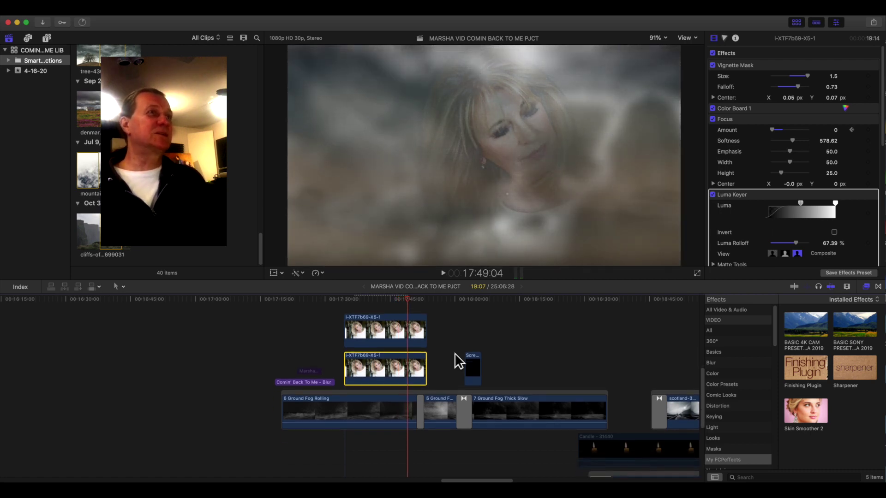
click(416, 406)
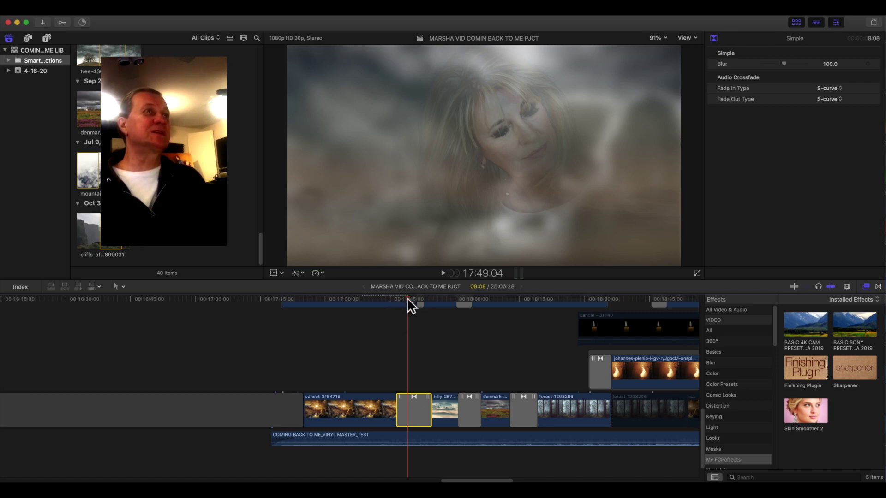
drag(408, 299, 401, 299)
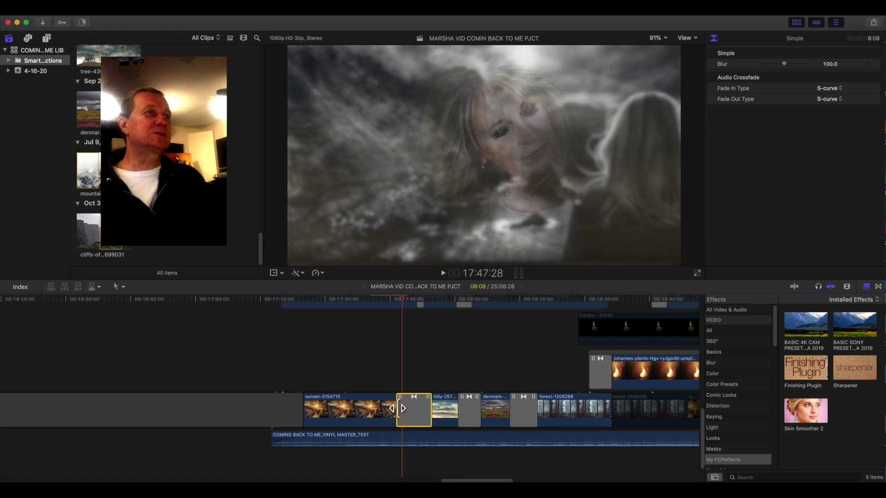
Step: Scrub the blur transition between 17:46:15 and 17:50:19 and replay from 17:37:10 to examine the portrait overlay against the background change
scroll(420, 359, up, 5)
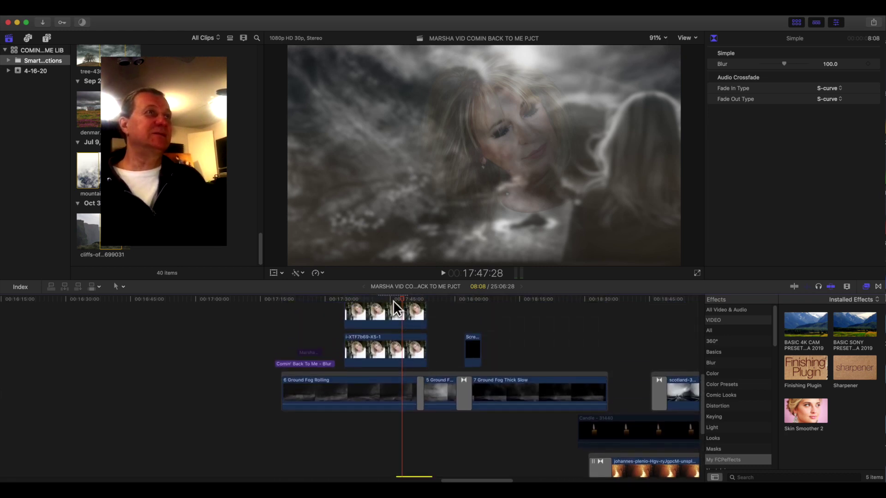
click(395, 299)
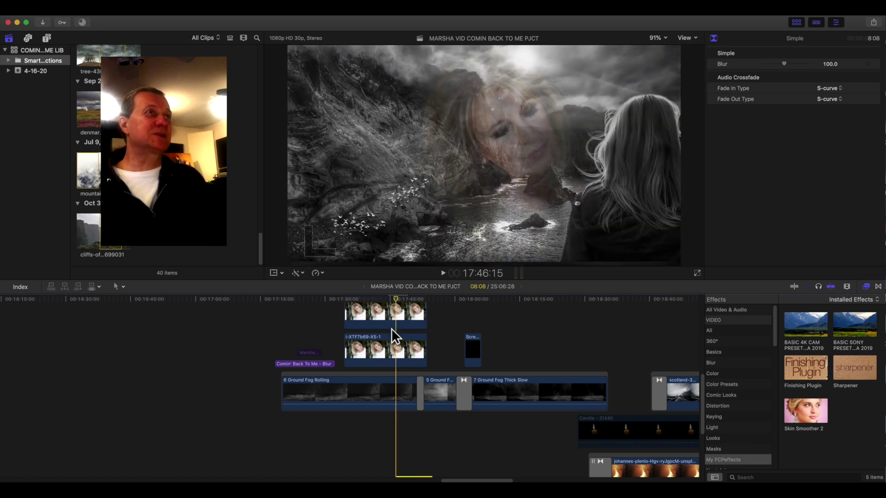
click(389, 297)
drag(392, 296, 405, 294)
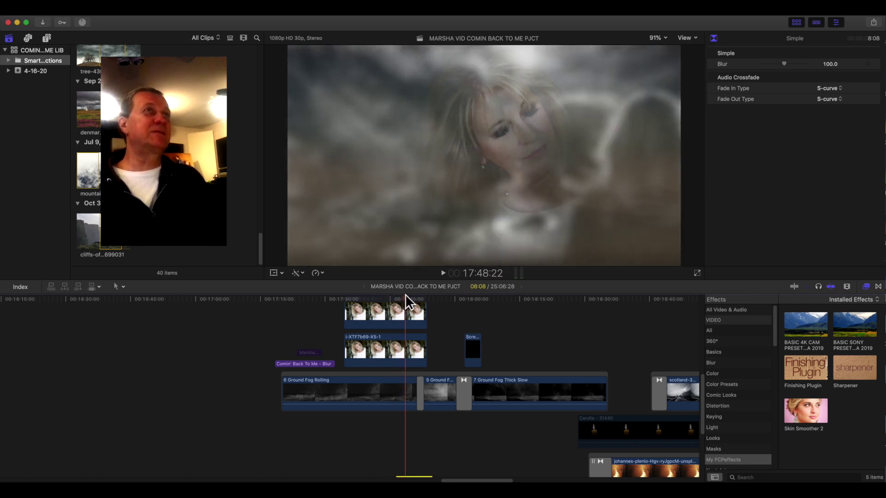
key(l)
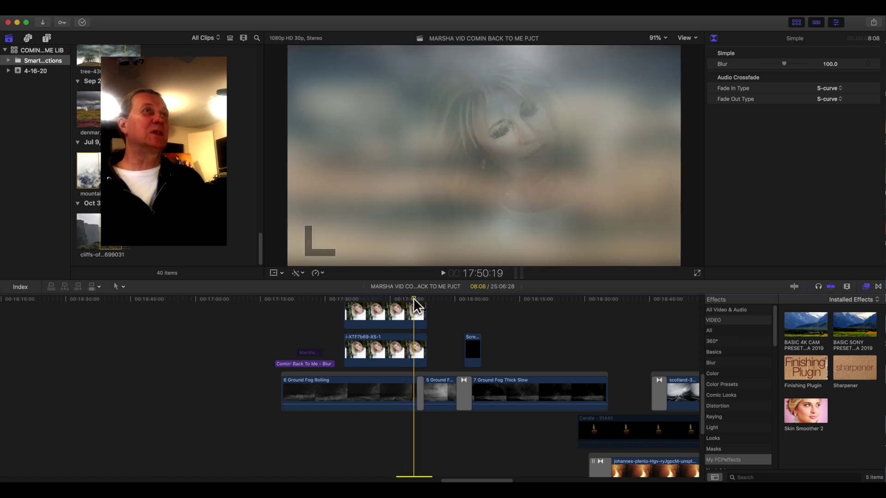
drag(413, 297, 356, 298)
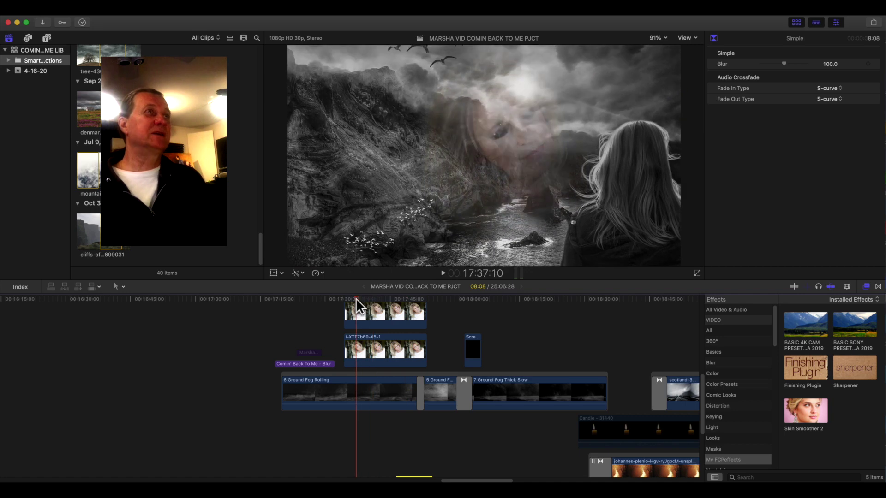
key(l)
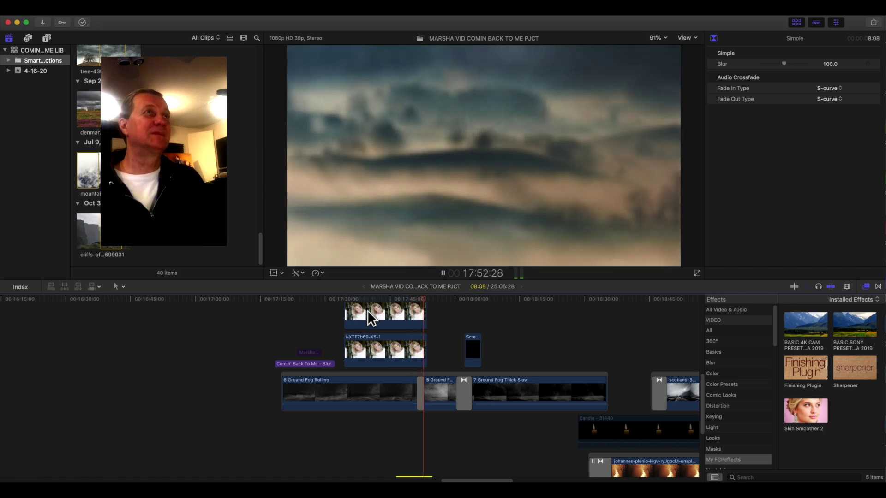
key(space)
Step: Play the hilly clip from 17:55:02 and view the 5 Ground Fog Thick layer alone with the hilly clip disabled at 17:59:18
scroll(485, 453, down, 5)
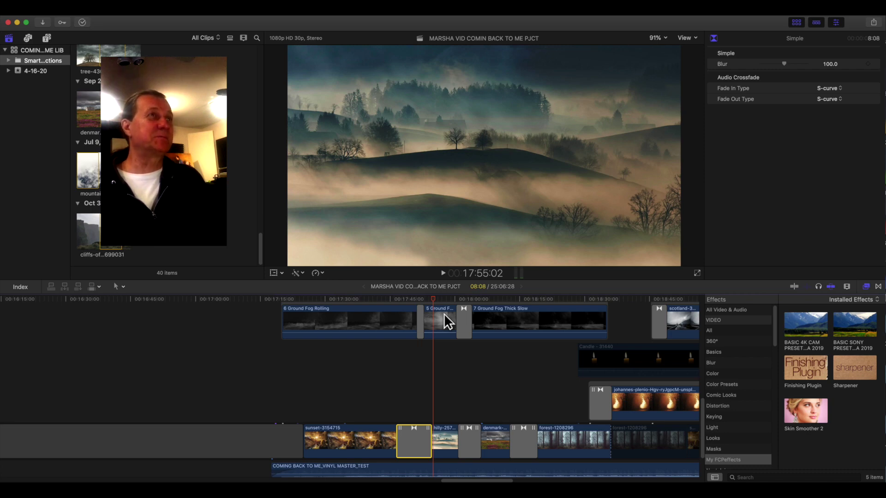
key(space)
key(space)
key(space)
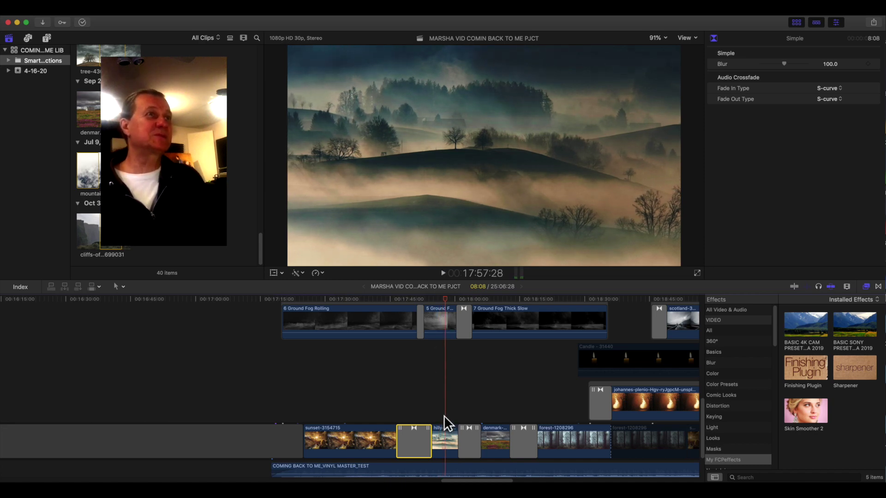
click(452, 438)
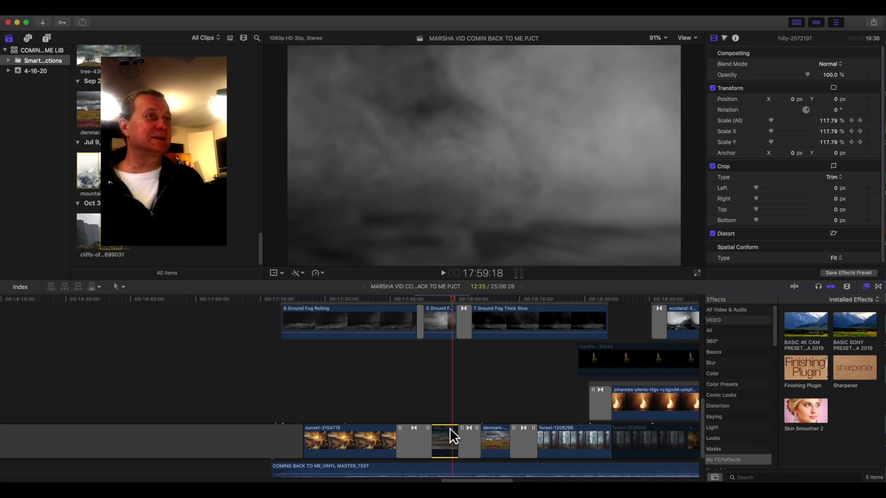
Step: Compare the 5 Ground Fog Thick clip in Normal blend mode over the re-enabled hilly clip, and restore Subtract
click(443, 311)
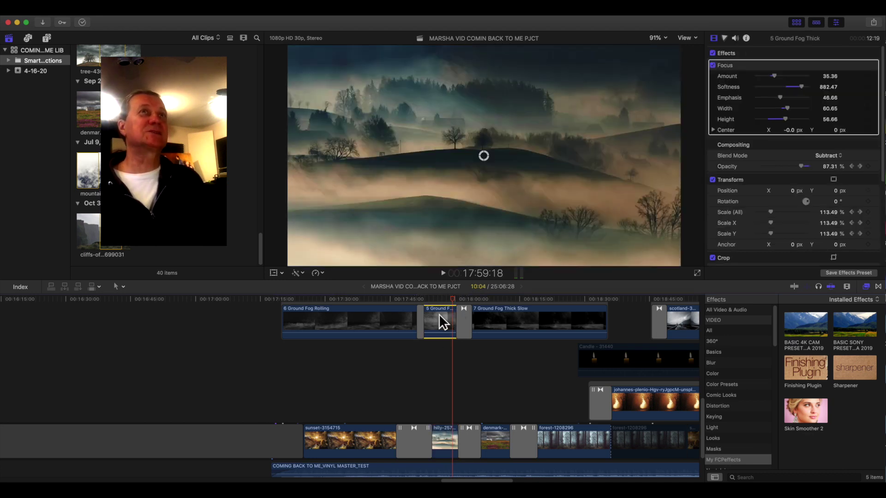
click(833, 157)
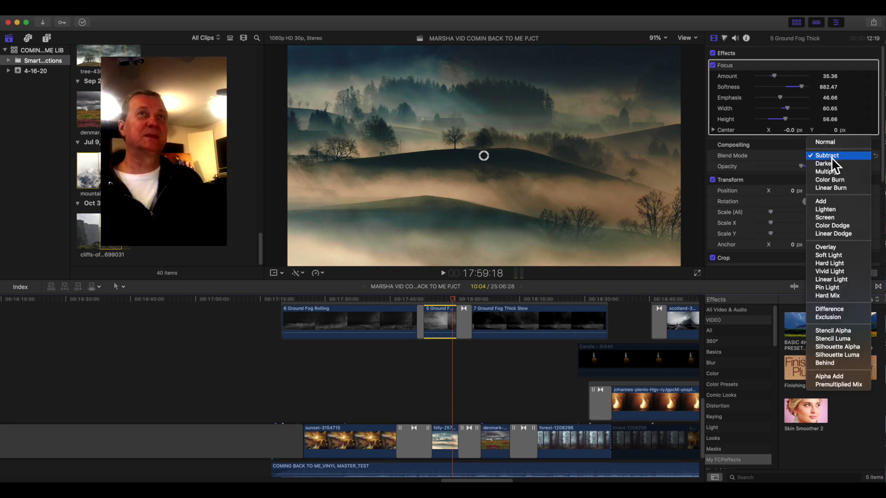
click(833, 144)
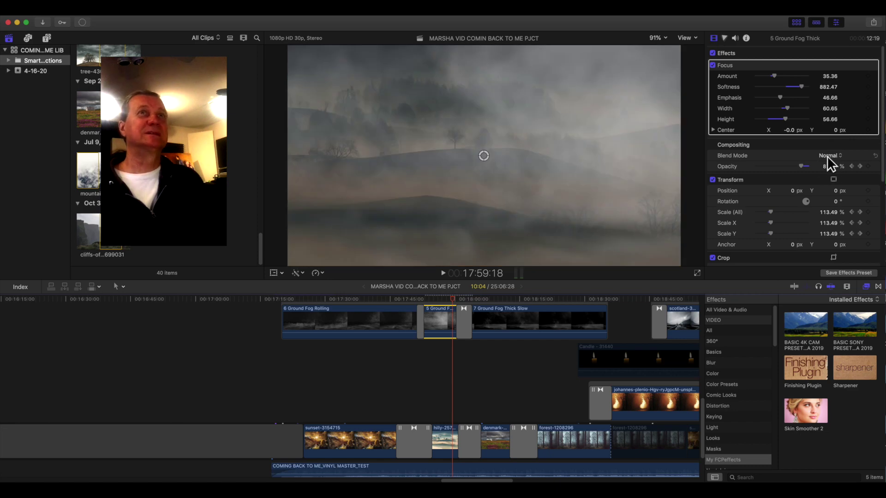
click(831, 157)
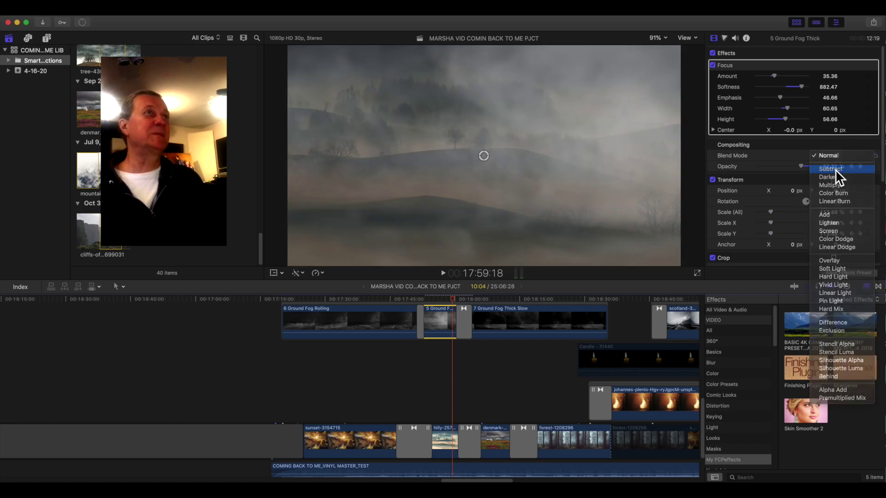
click(836, 170)
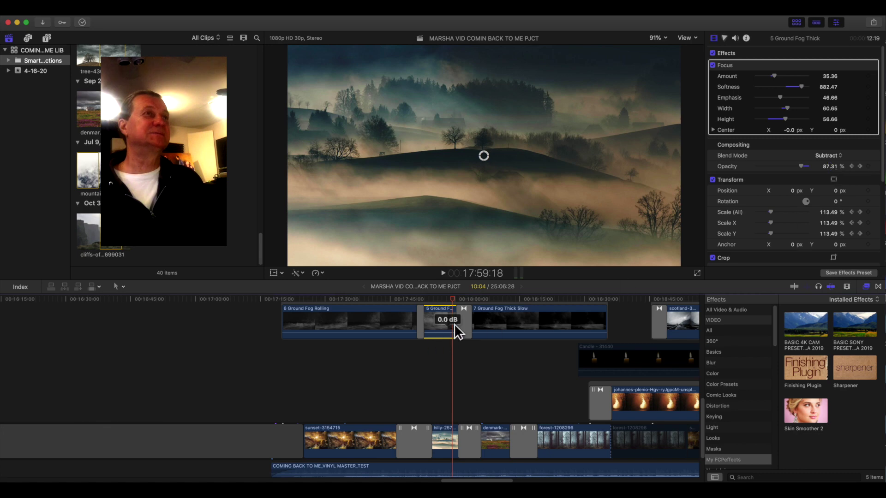
Step: Play from 17:48:01 through the hilly clip and replay from 18:04:03 to examine the blur transition into the denmark clip
drag(452, 299, 403, 298)
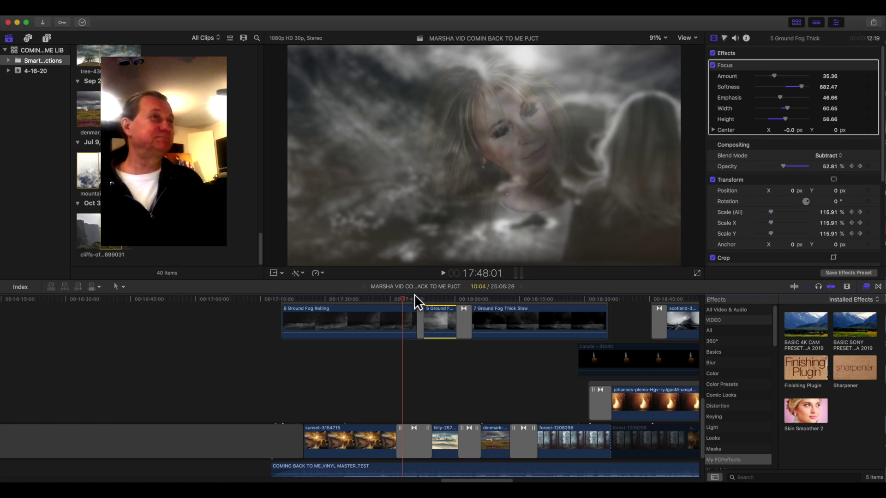
key(space)
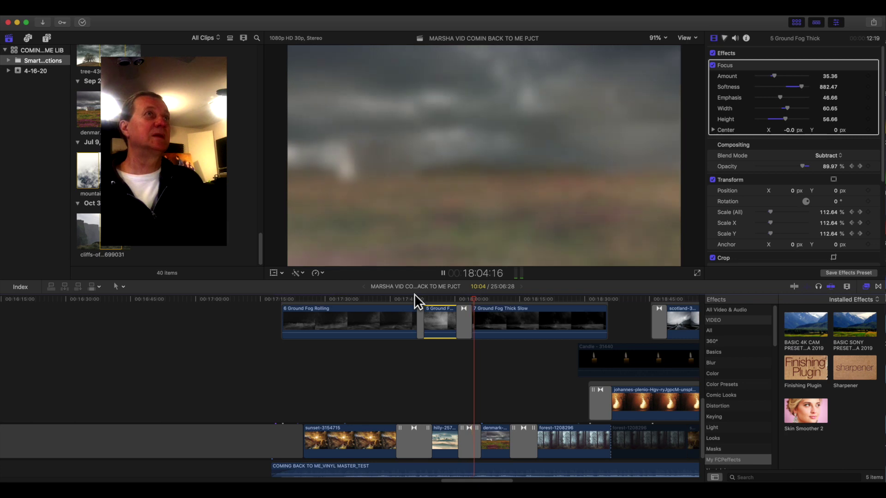
key(space)
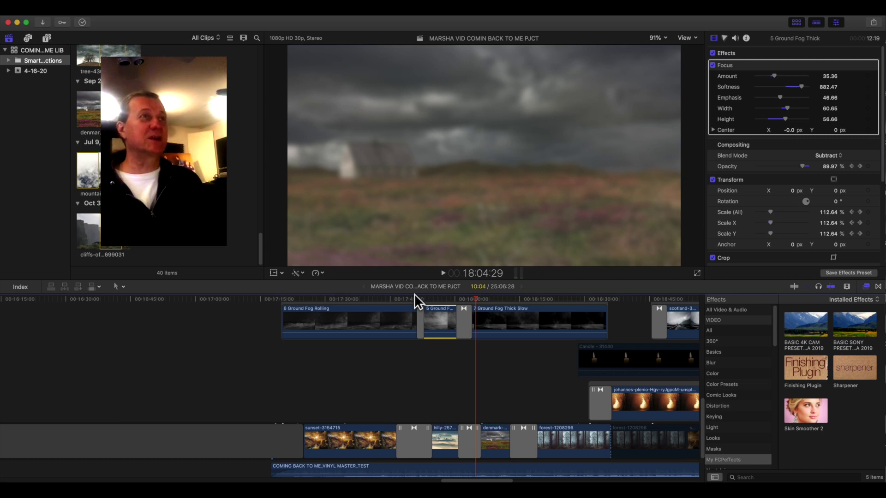
key(space)
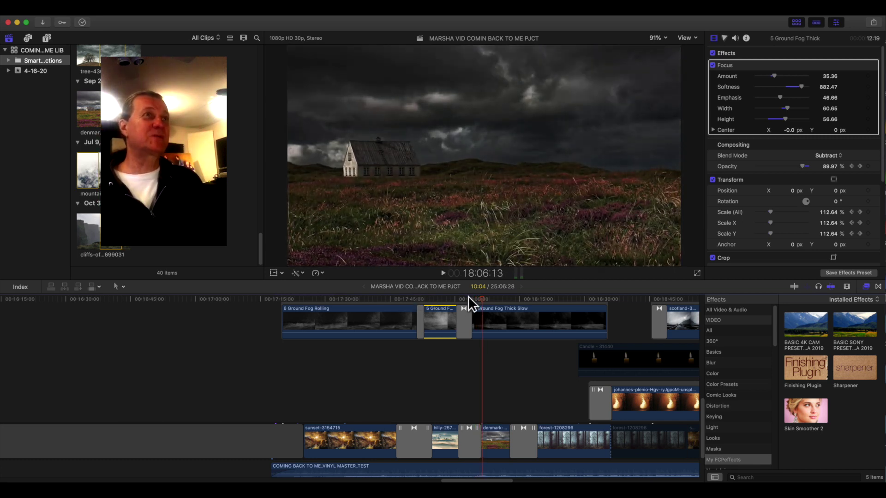
drag(481, 297, 473, 299)
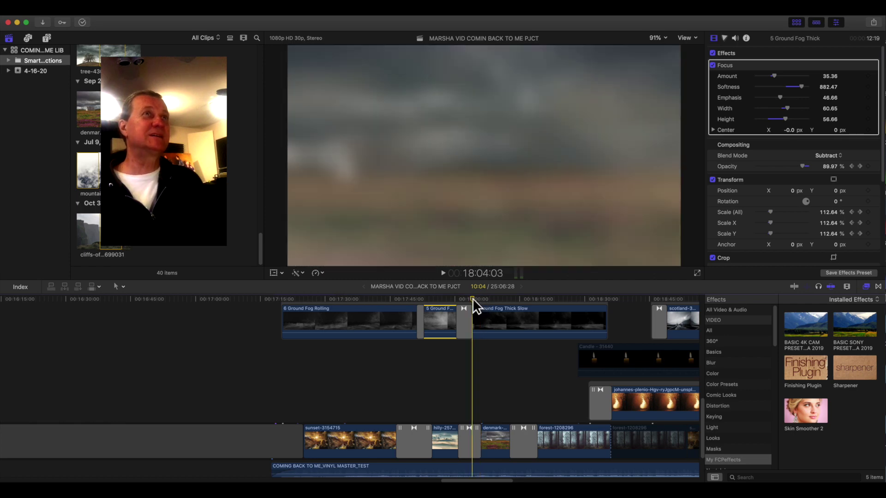
key(space)
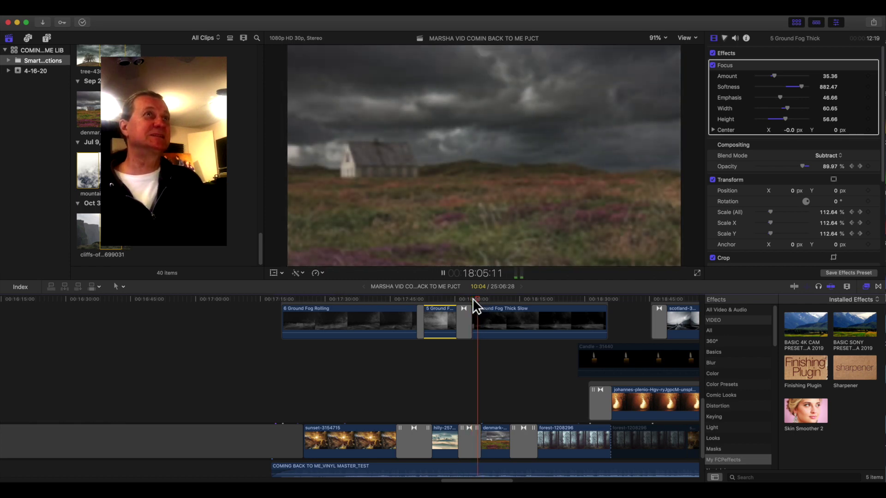
Step: Compare the 7 Ground Fog Thick Slow clip in Normal blend mode over the denmark clip at 18:06:04, and restore Overlay
click(513, 310)
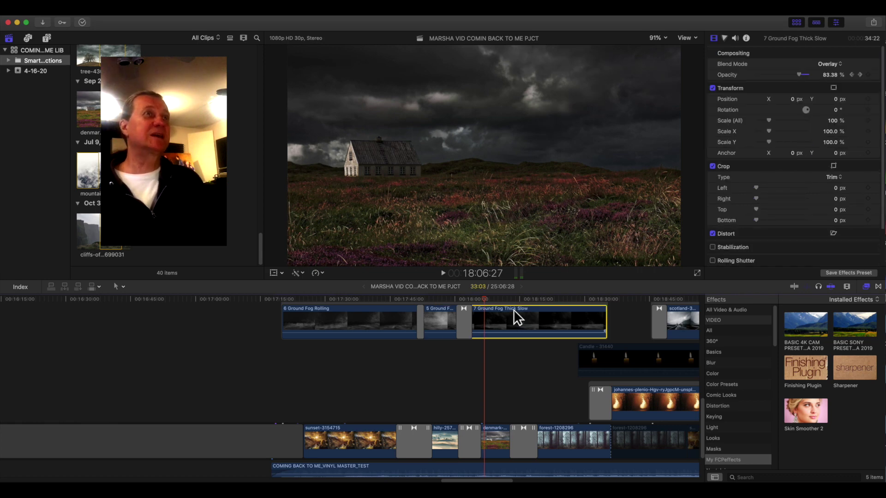
click(483, 298)
click(478, 299)
click(829, 64)
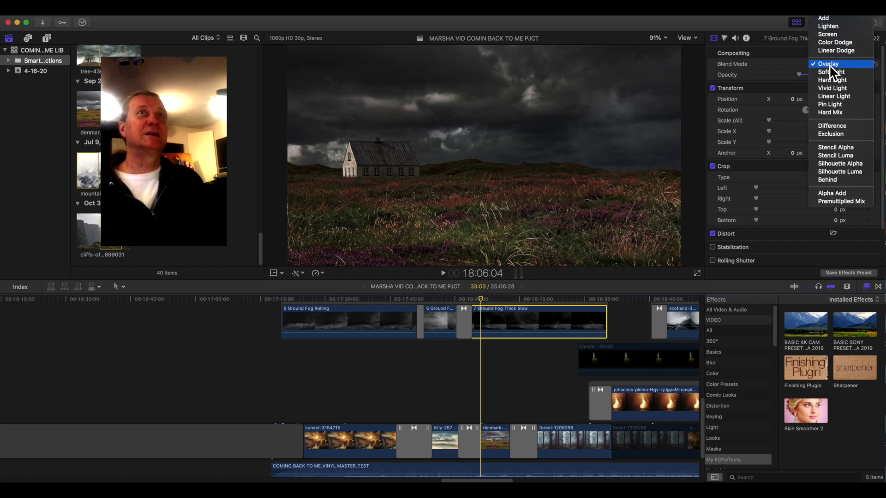
mouse_move(831, 17)
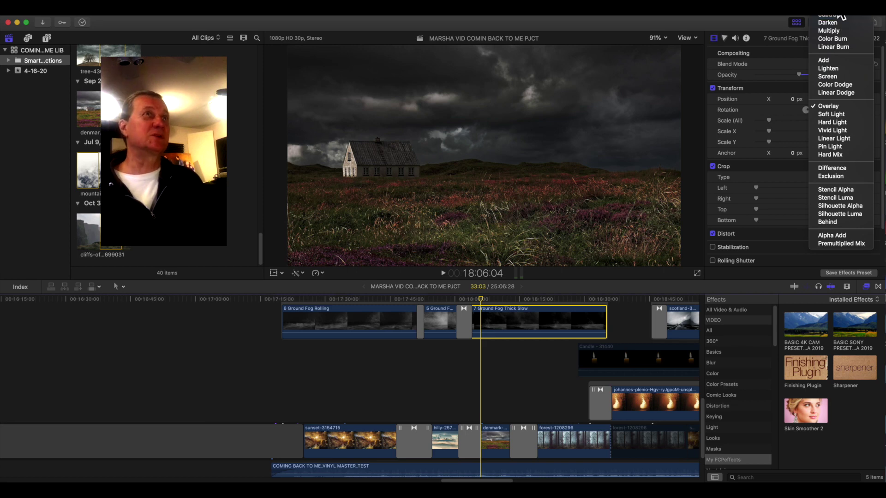
click(841, 17)
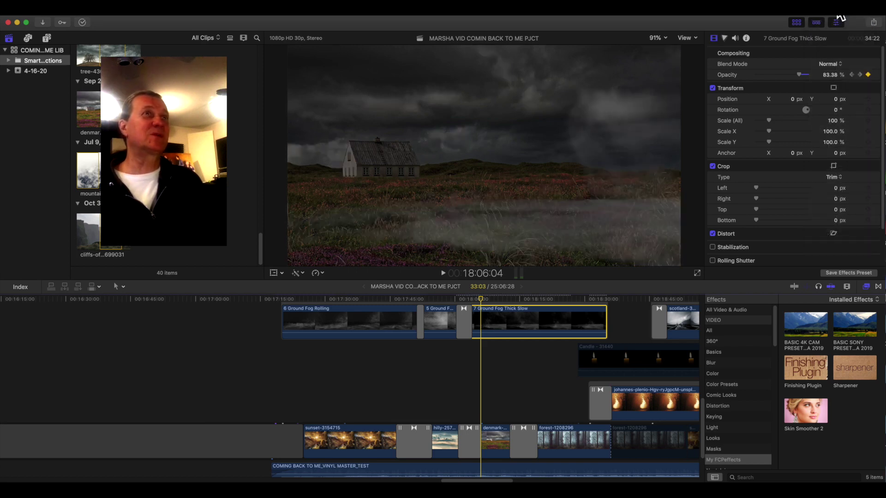
click(834, 64)
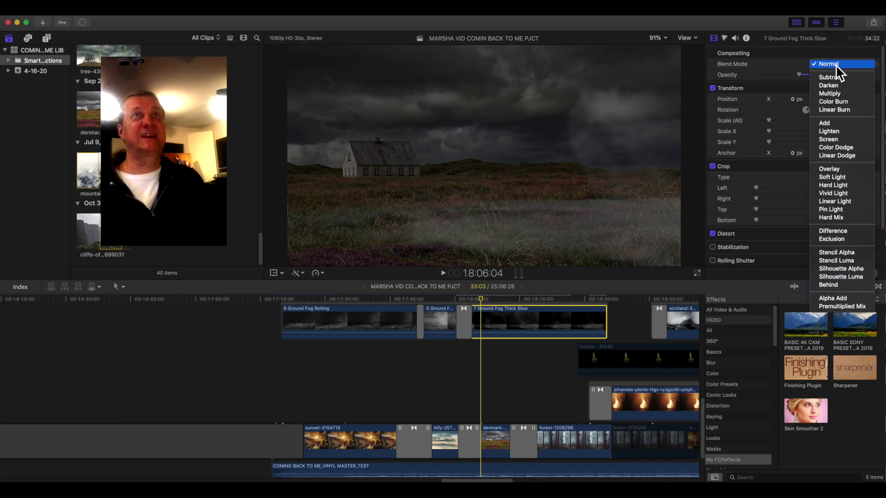
click(839, 169)
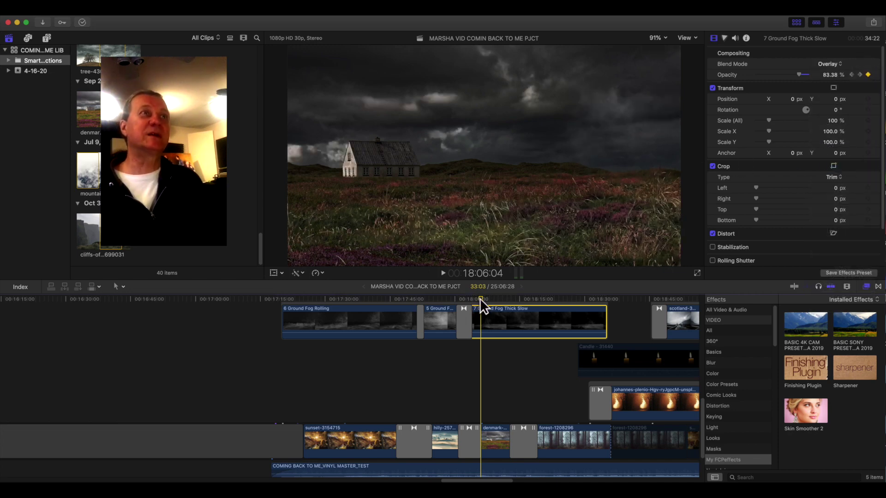
Step: Play the denmark clip from 18:06:04 under the Overlay fog and examine the start of its transition to the forest clip
key(shift+question)
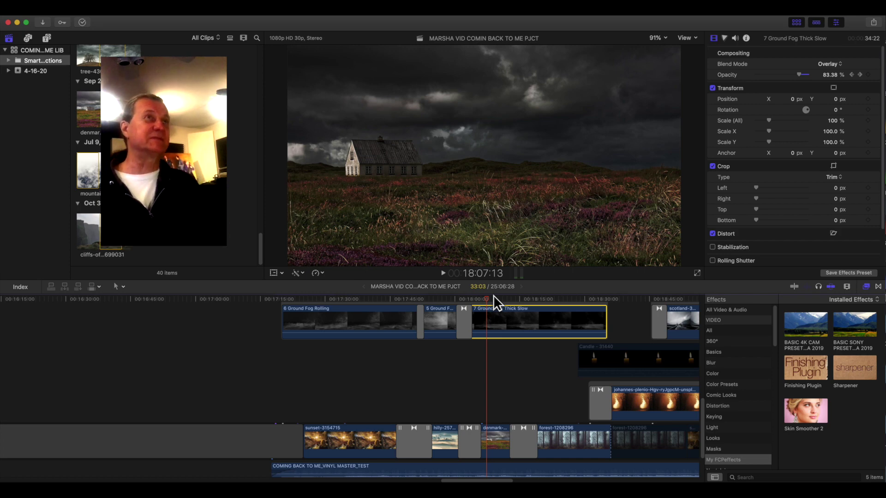
key(space)
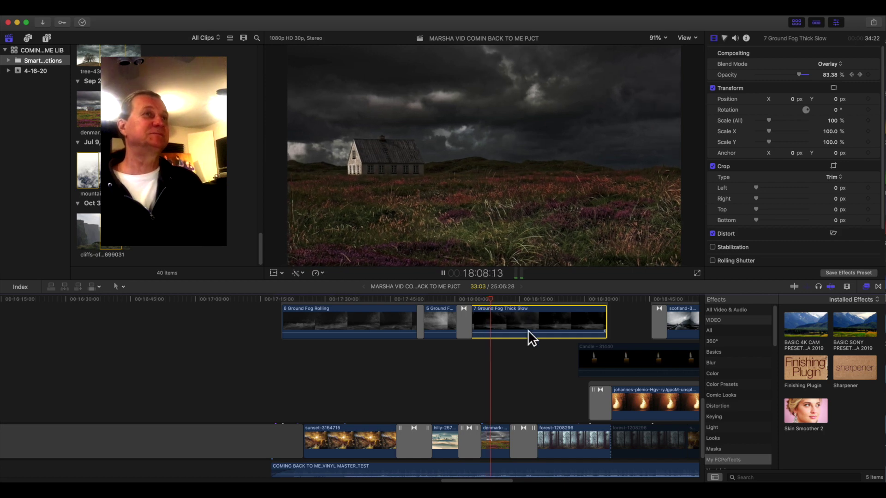
scroll(554, 369, right, 5)
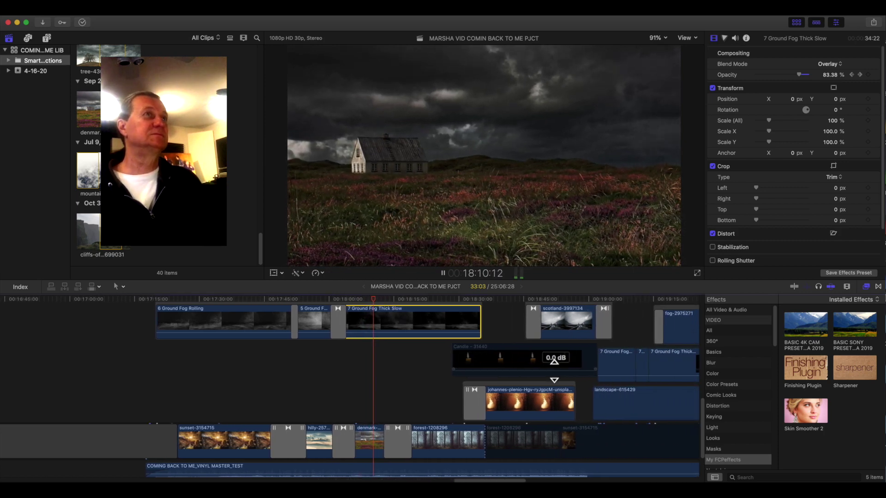
scroll(555, 362, right, 1)
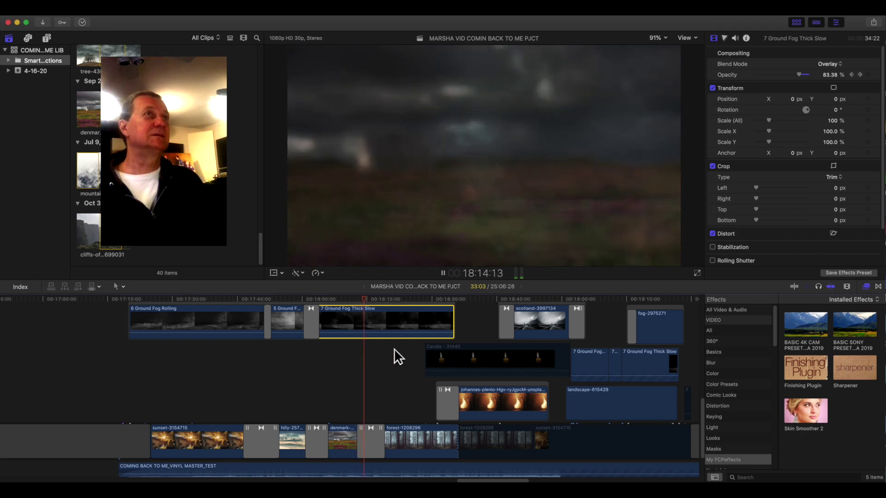
key(space)
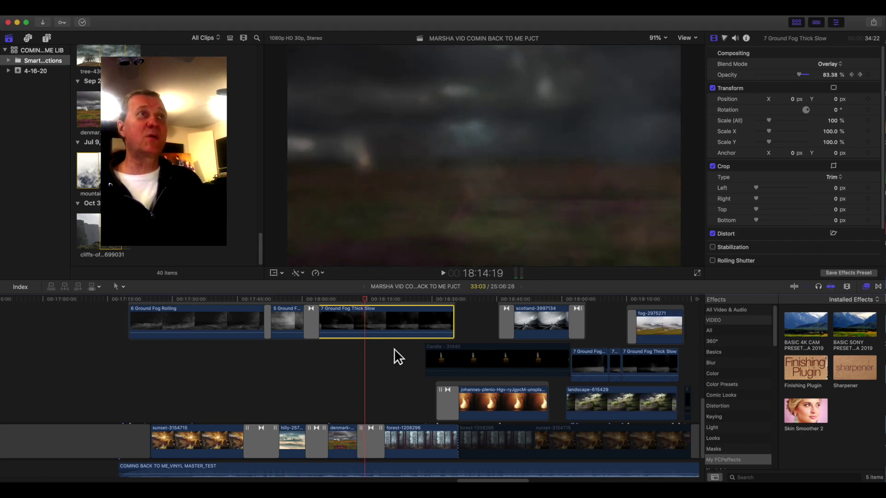
key(space)
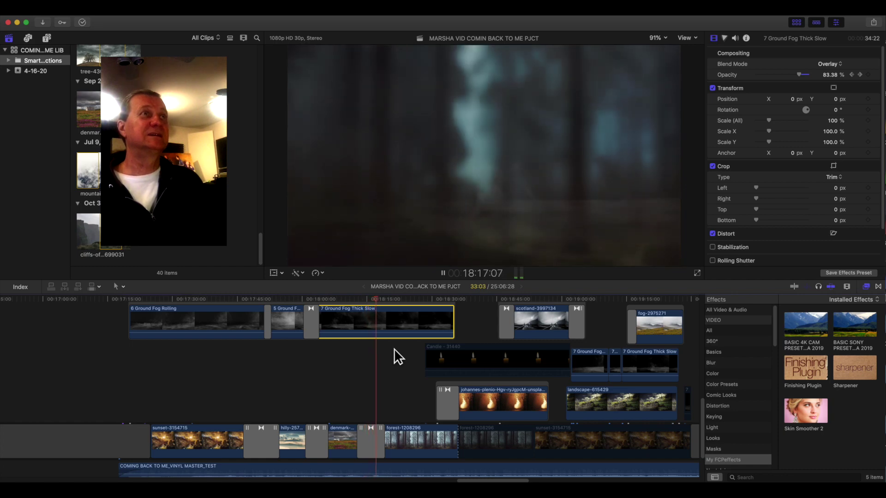
Step: Scrub back through the denmark-to-forest transition and replay it up to 18:25:07 to review the forest clip under the fog overlay
click(379, 299)
drag(379, 302, 373, 305)
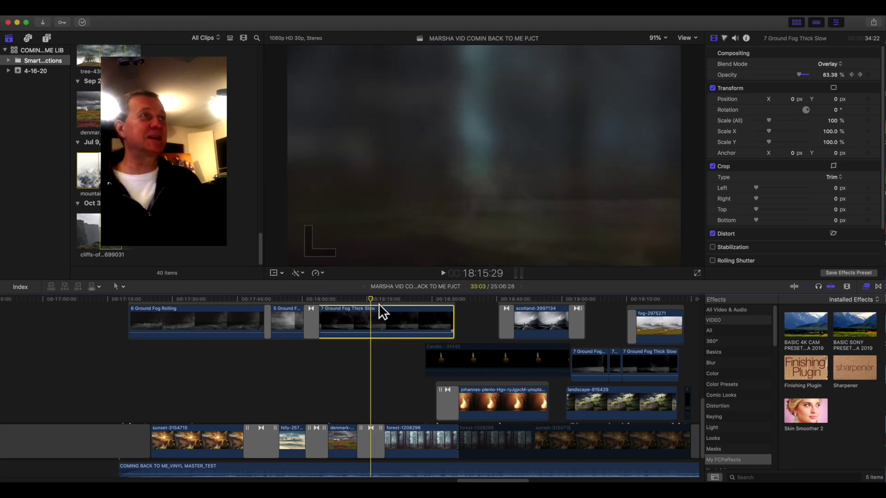
click(355, 298)
key(space)
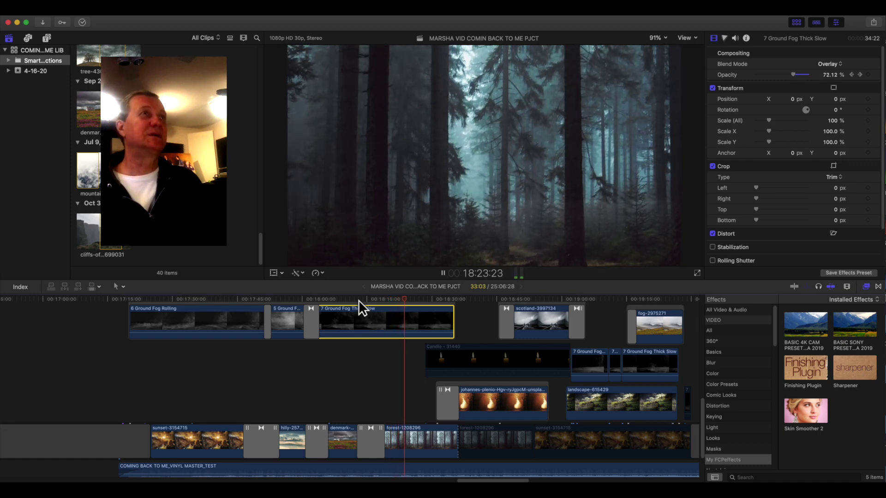
key(space)
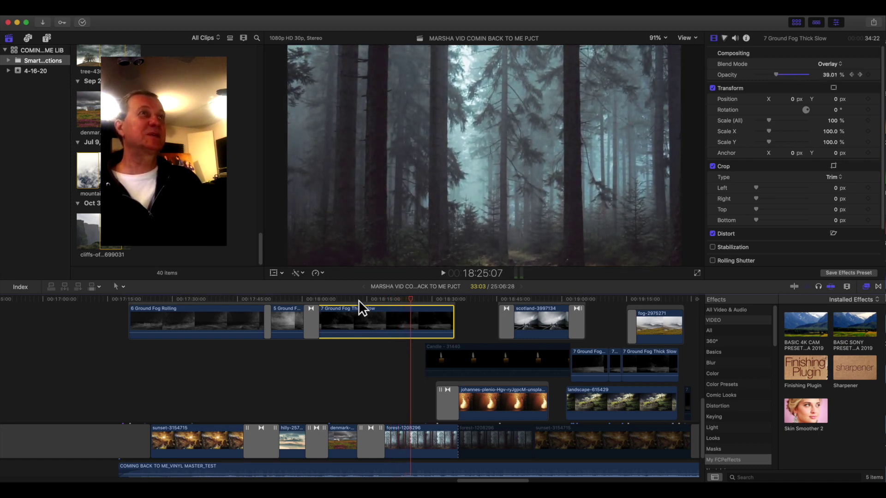
Step: Scrub back over the forest clip and replay it to 18:25:26 to examine the fog overlay's keyframed opacity fade
click(417, 297)
key(l)
drag(419, 296, 395, 300)
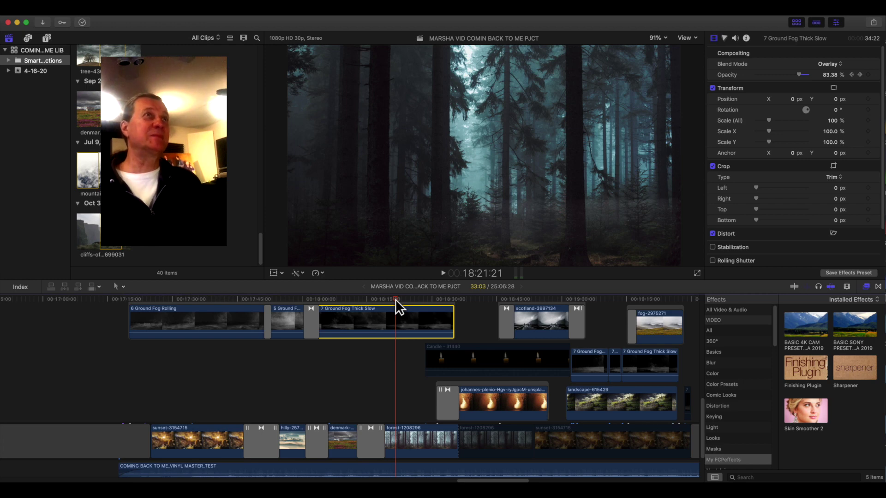
drag(397, 299, 367, 296)
key(space)
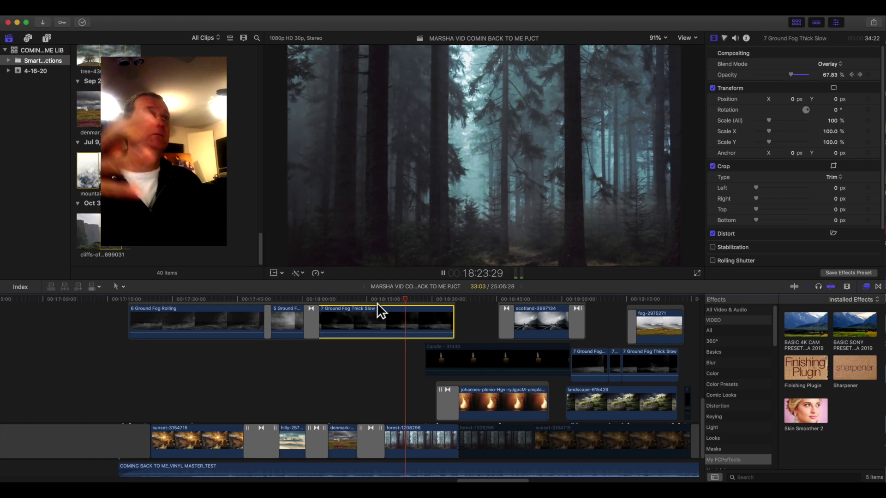
key(space)
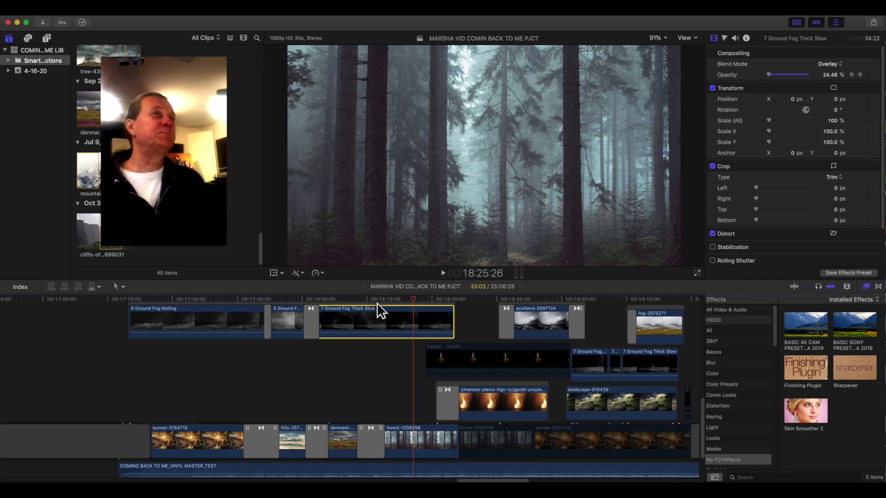
Step: Play from 18:25:26 through the blur transition into the johannes-plenio clip and on to the scotland clip at 18:50:18
key(space)
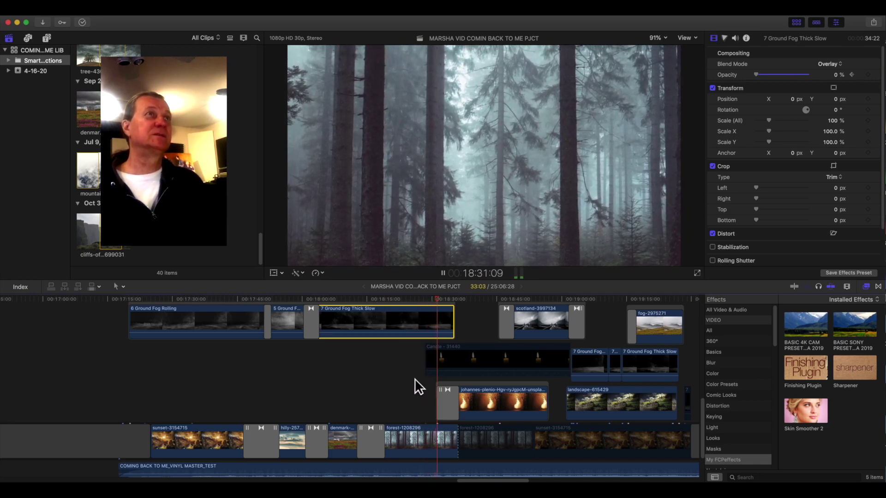
key(space)
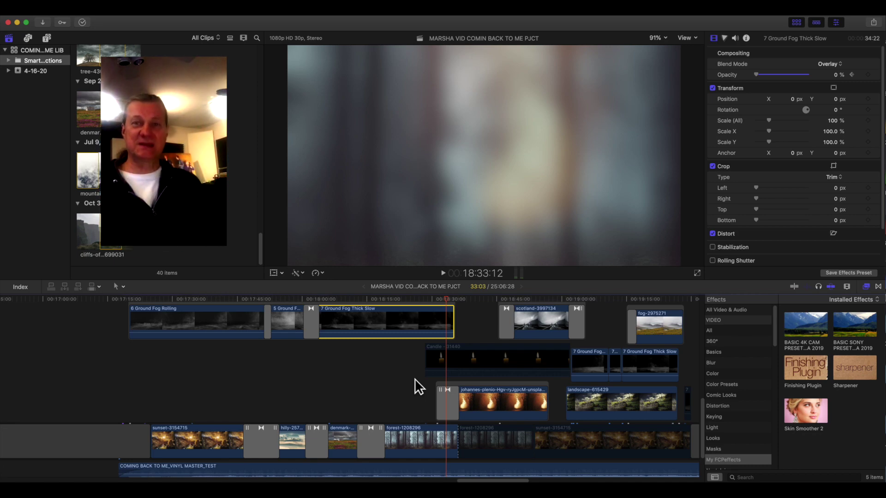
key(space)
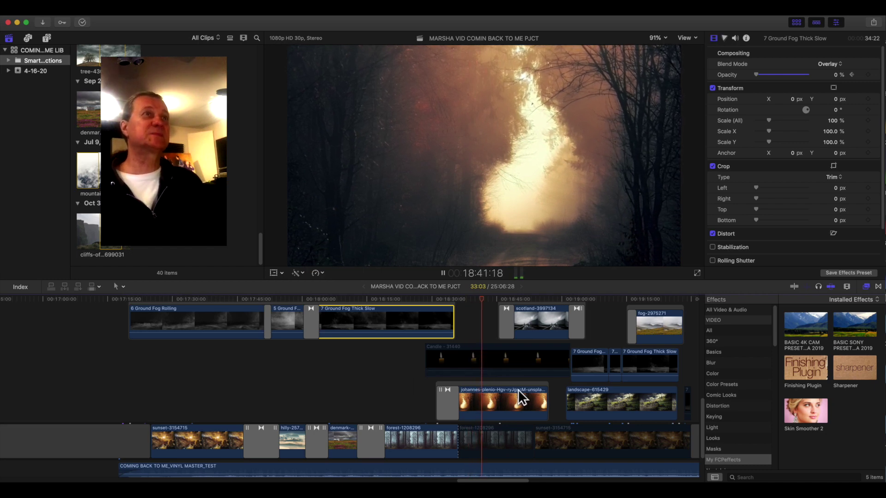
scroll(508, 367, up, 4)
scroll(509, 370, down, 4)
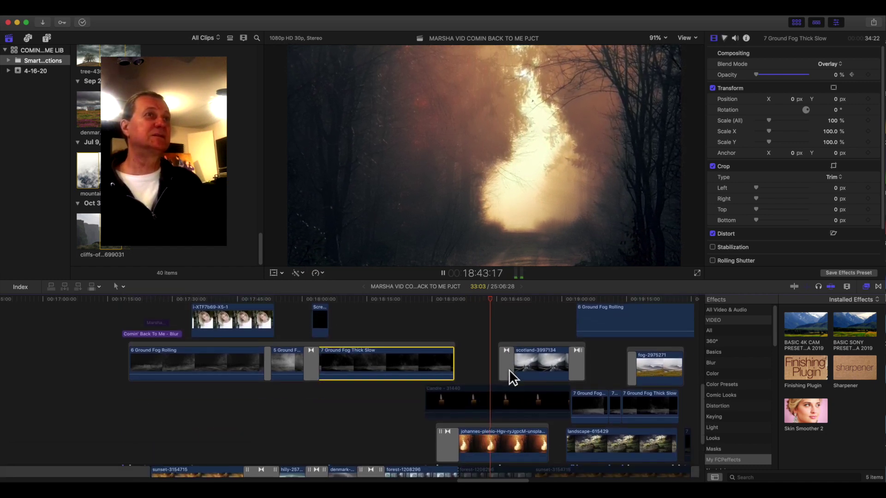
scroll(530, 381, right, 5)
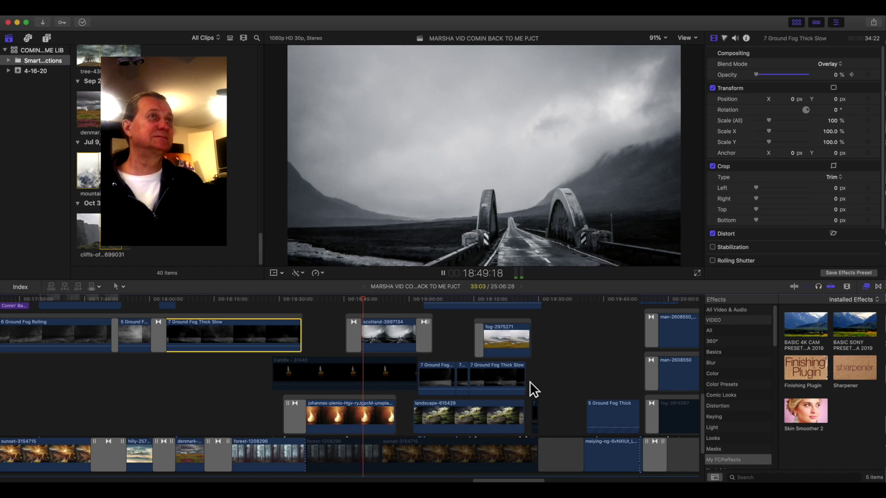
key(space)
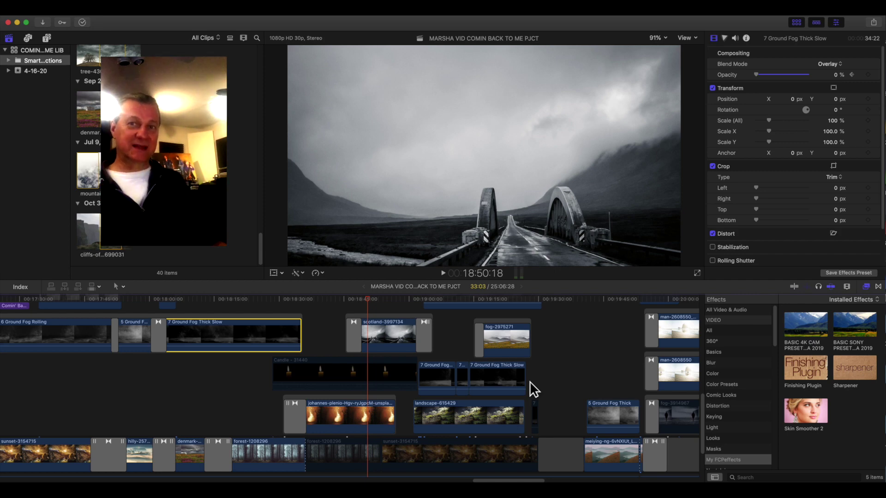
Step: Play the scotland clip and its blur transition into the landscape clip, stopping at 19:11:24
key(space)
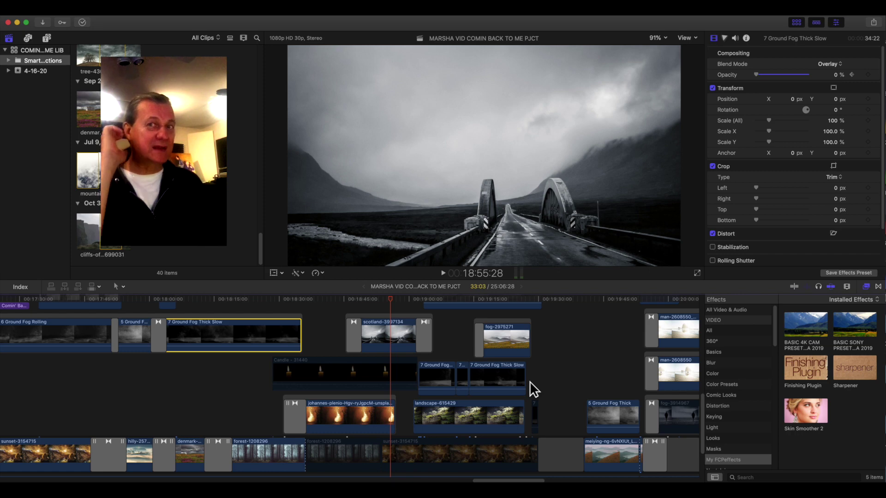
key(space)
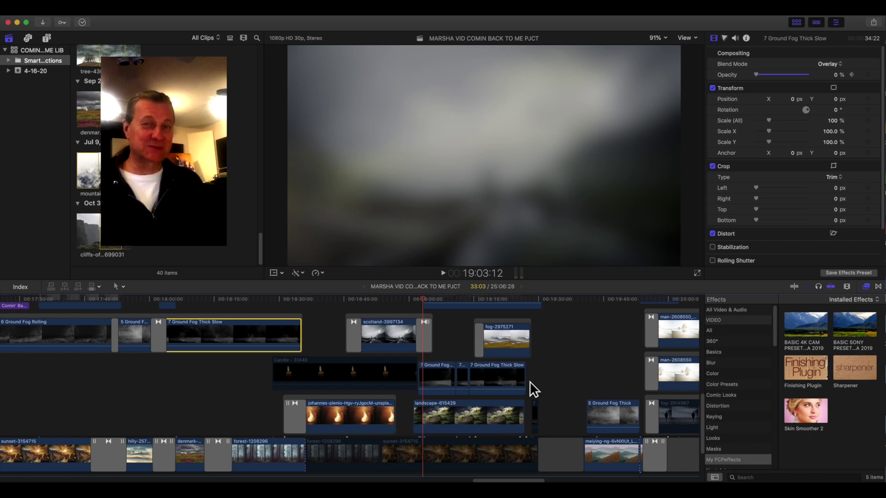
key(space)
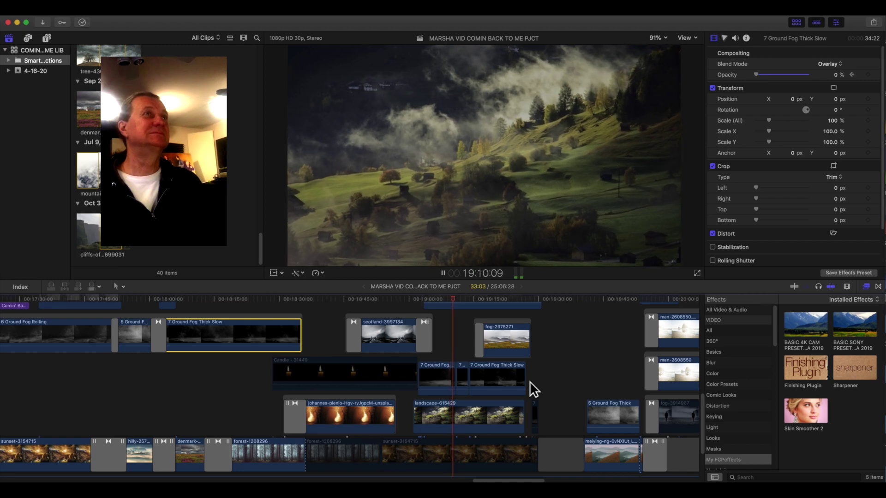
key(space)
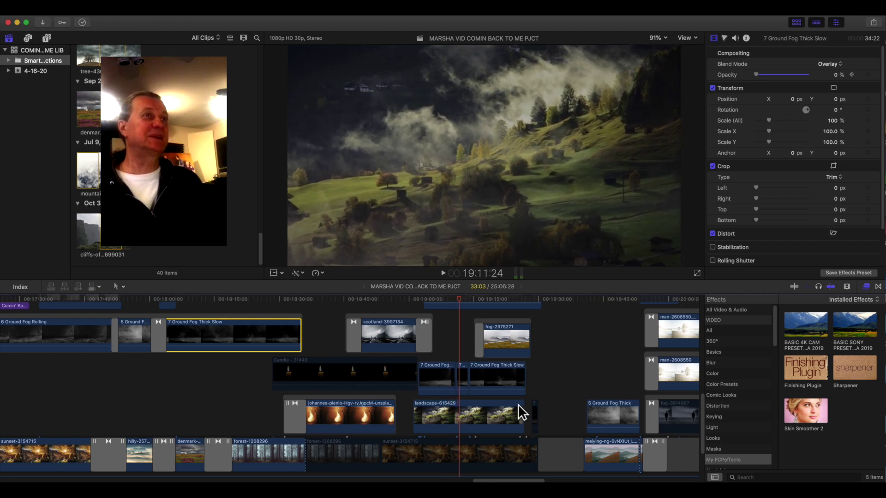
Step: Inspect the Zoom, Focus and opacity settings of the 6 Ground Fog Rolling clip and replay the landscape clip beneath it
scroll(476, 381, up, 3)
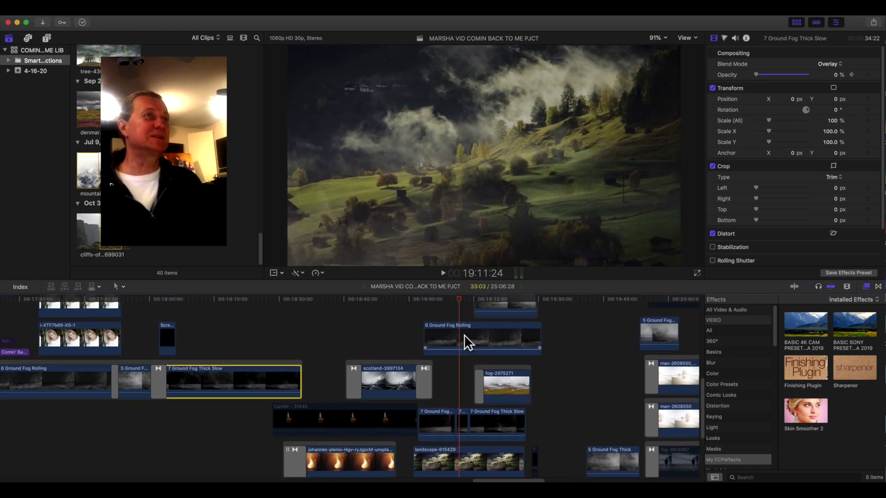
click(466, 334)
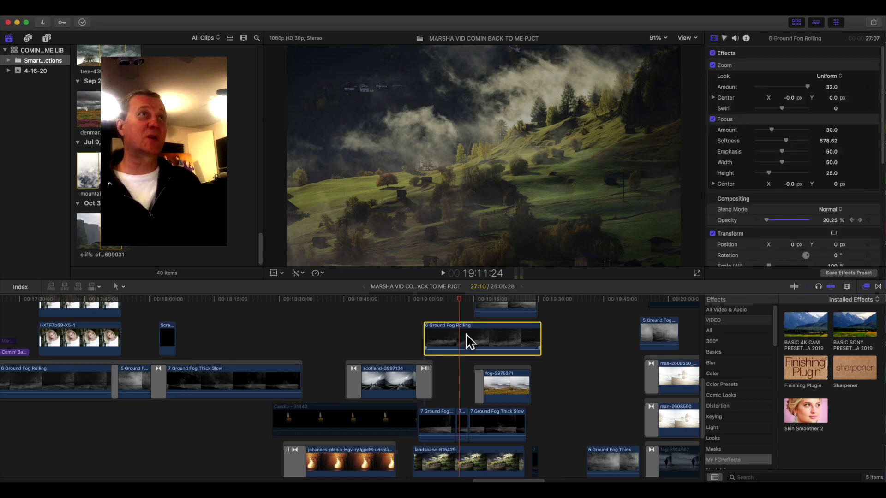
drag(461, 296, 424, 299)
key(space)
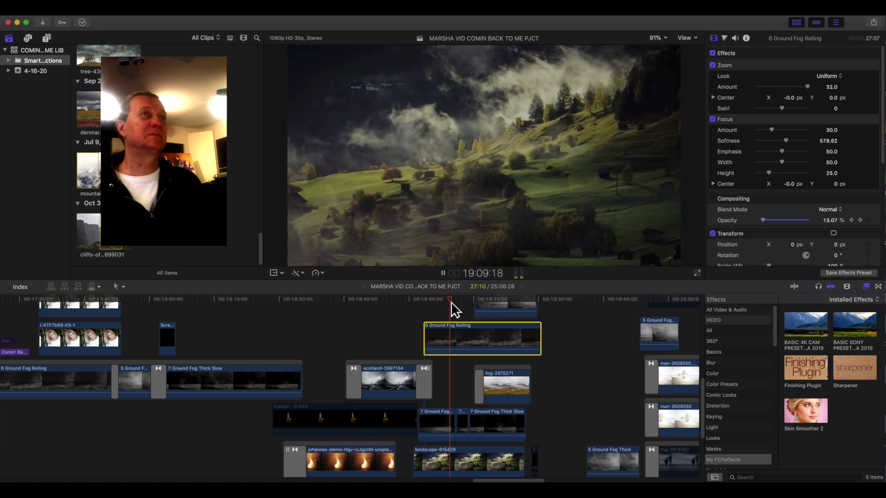
key(space)
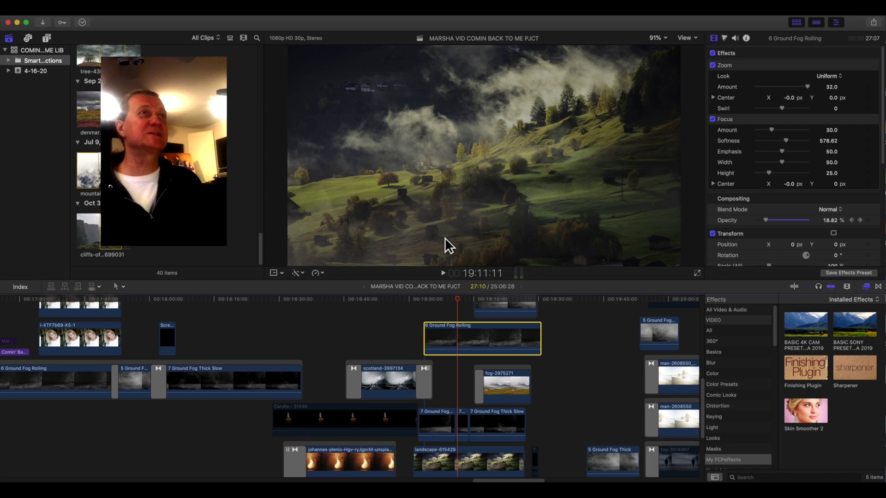
click(451, 299)
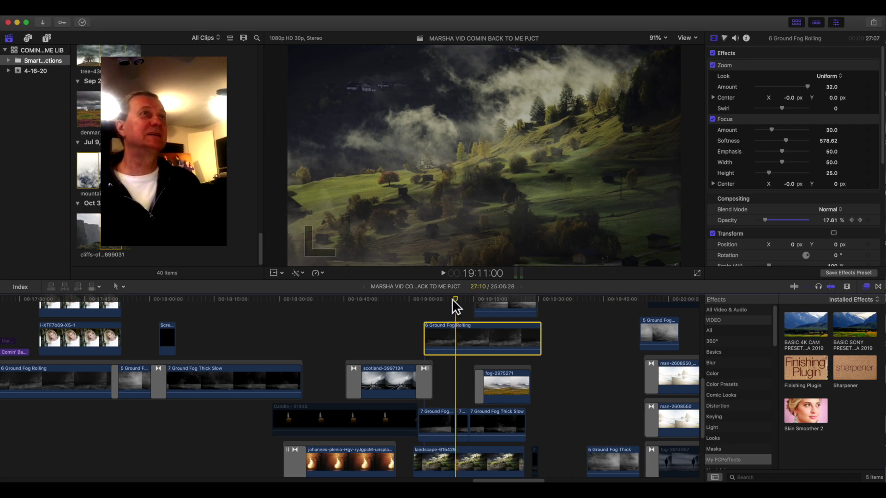
key(space)
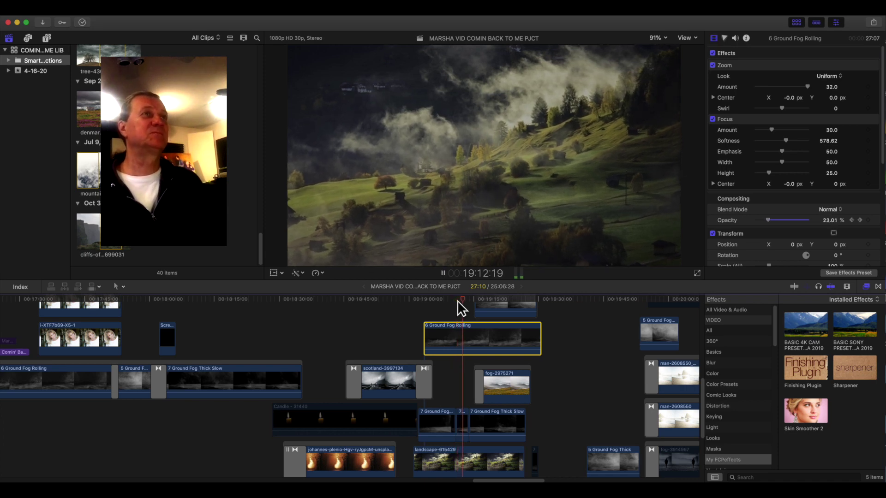
Step: Play into the fog-2975271 clip and inspect the 5 Ground Fog Thick clip's Focus effect and Subtract blend mode at 19:20:06
scroll(401, 319, up, 2)
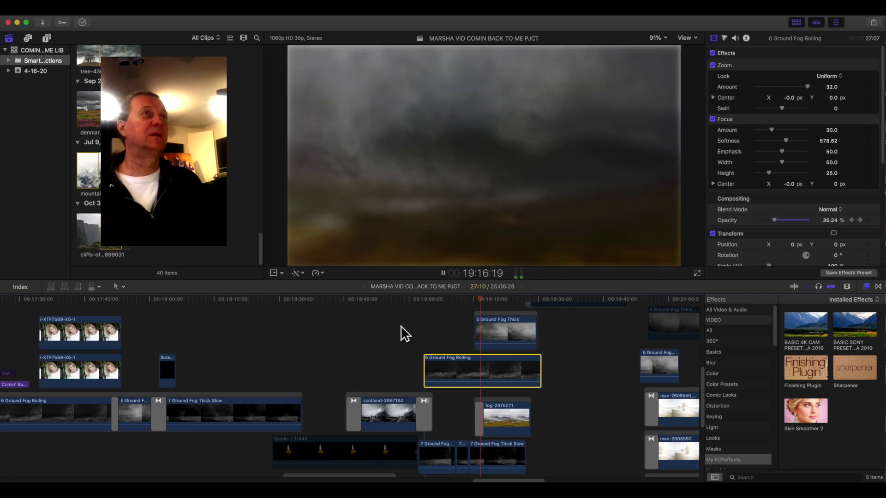
key(space)
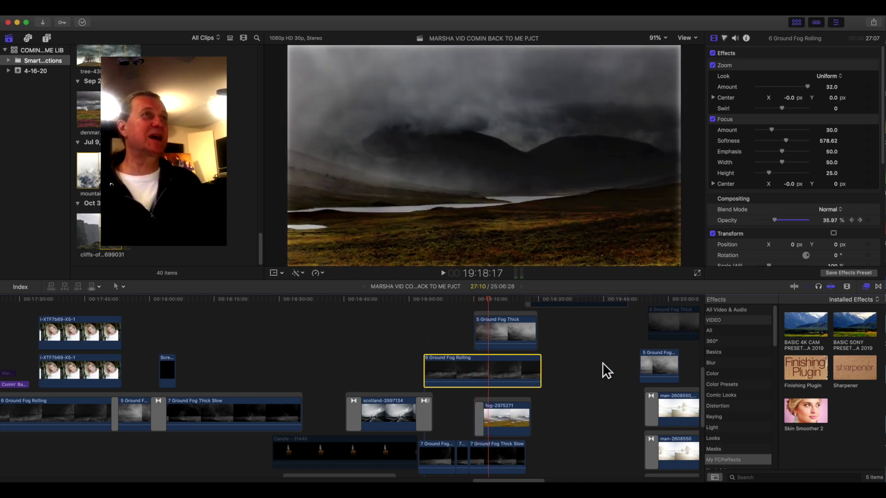
click(505, 319)
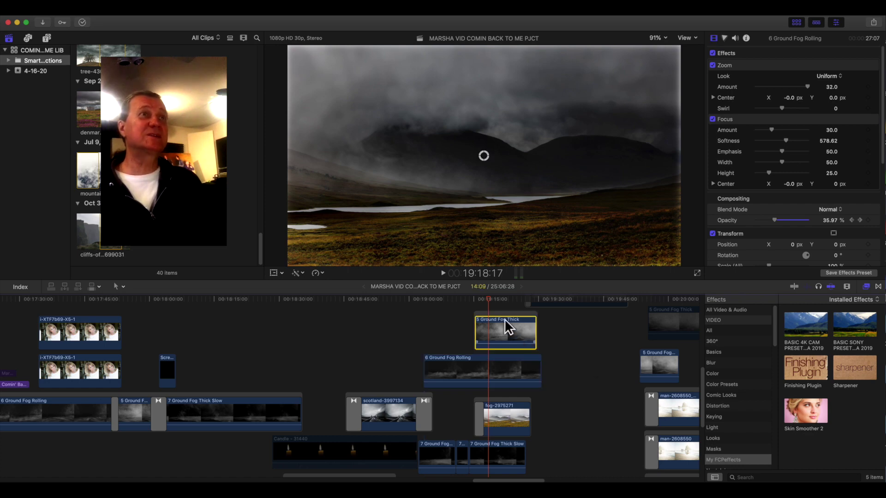
click(489, 299)
drag(489, 300, 495, 299)
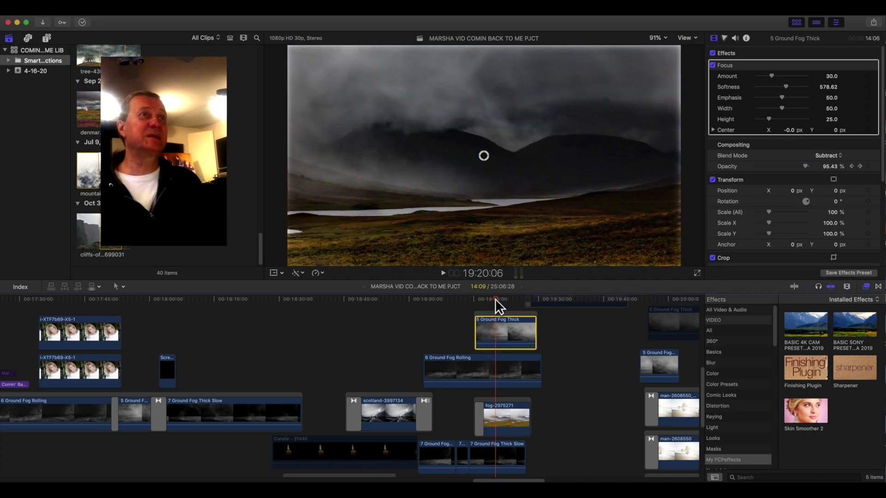
Step: Disable the 5 Ground Fog Thick and 6 Ground Fog Rolling clips to compare the bare fog-2975271 shot, and re-enable both
key(v)
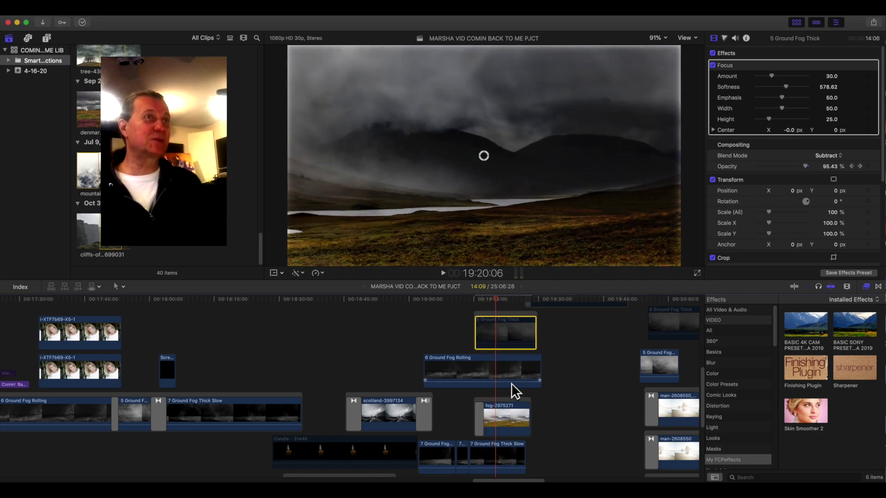
click(509, 368)
key(v)
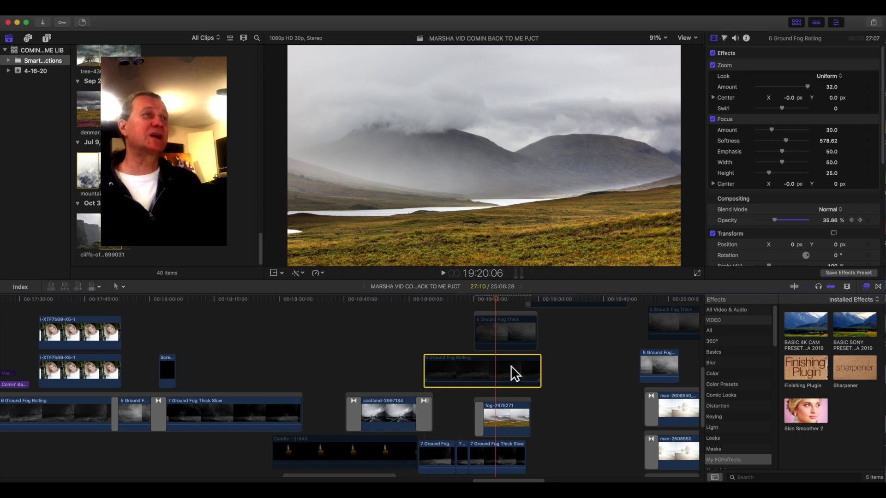
key(v)
click(509, 332)
key(v)
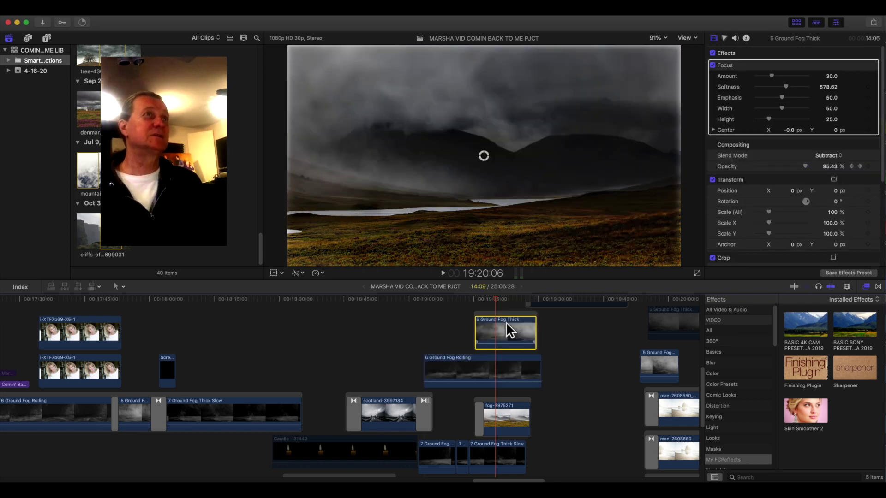
Step: Replay the blur transition into the fog-2975271 clip and examine it under both fog layers up to 19:23:00
drag(492, 294, 471, 299)
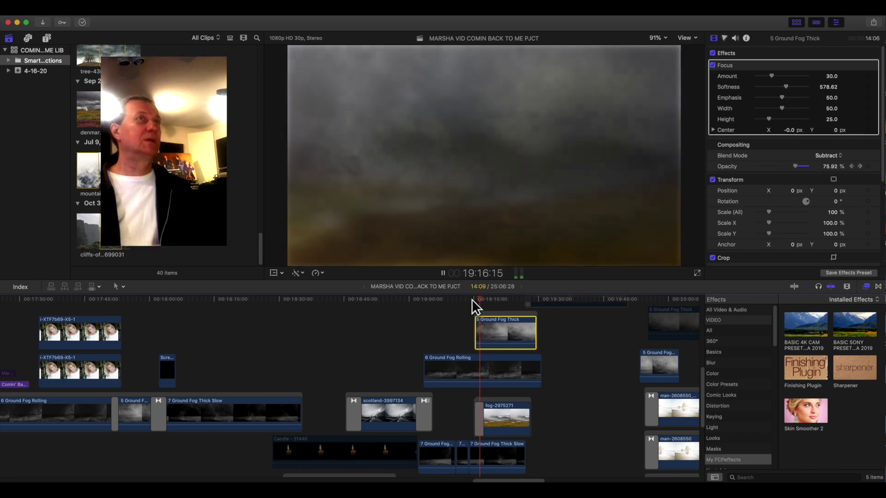
key(space)
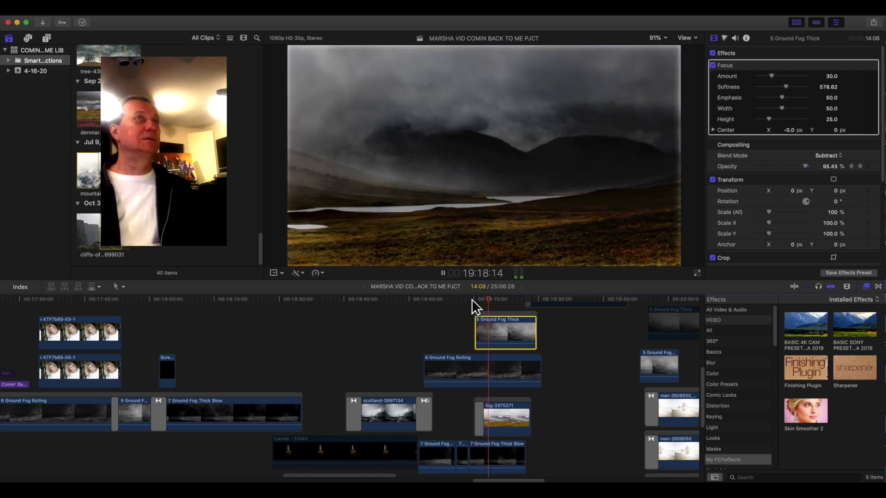
key(space)
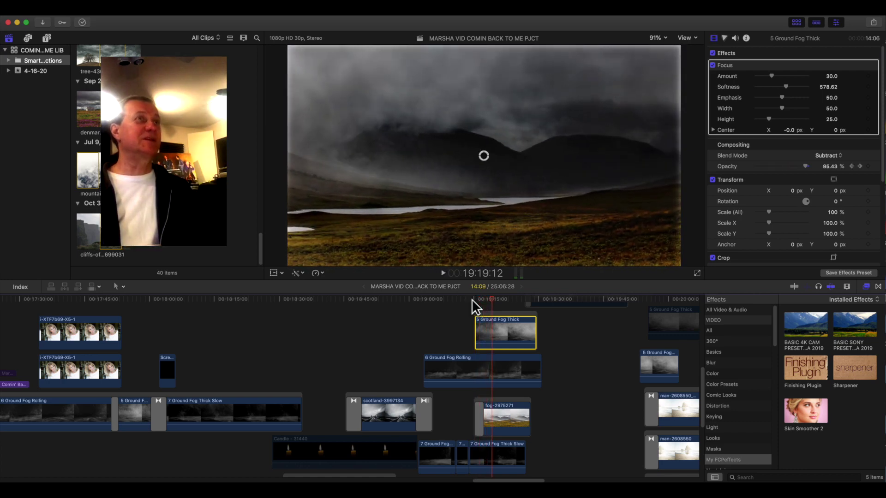
key(space)
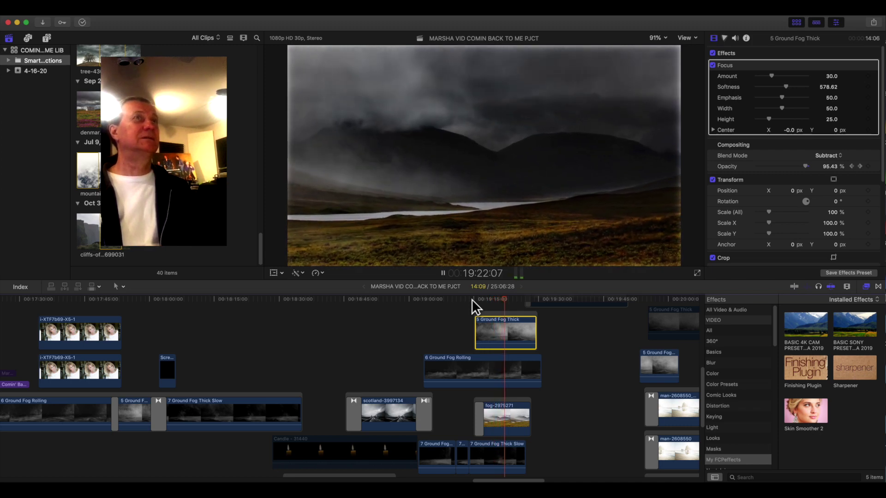
key(space)
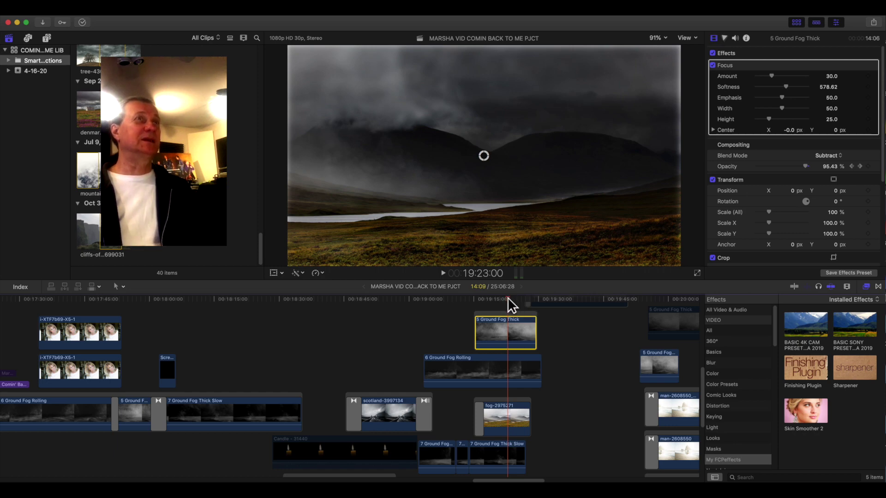
Step: Play on from 19:23:00 into the foggy cliff shot and examine its drifting fog, pausing at 19:43:08 and 19:45:04
key(space)
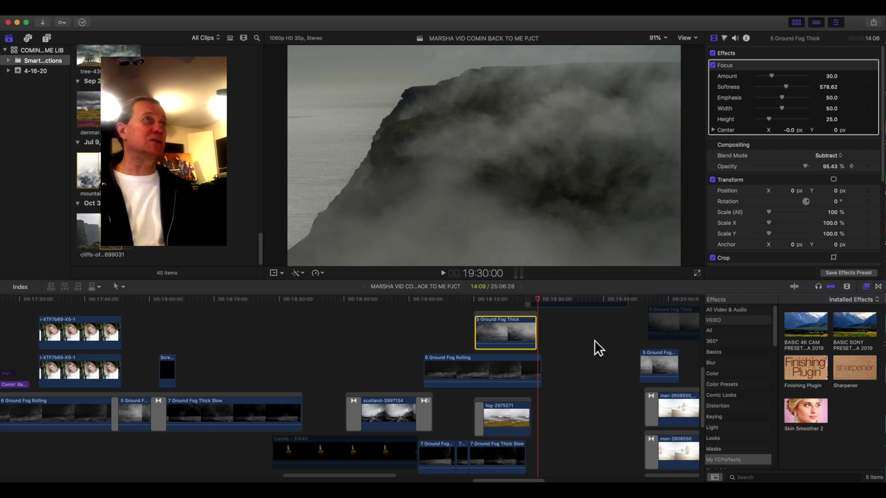
key(space)
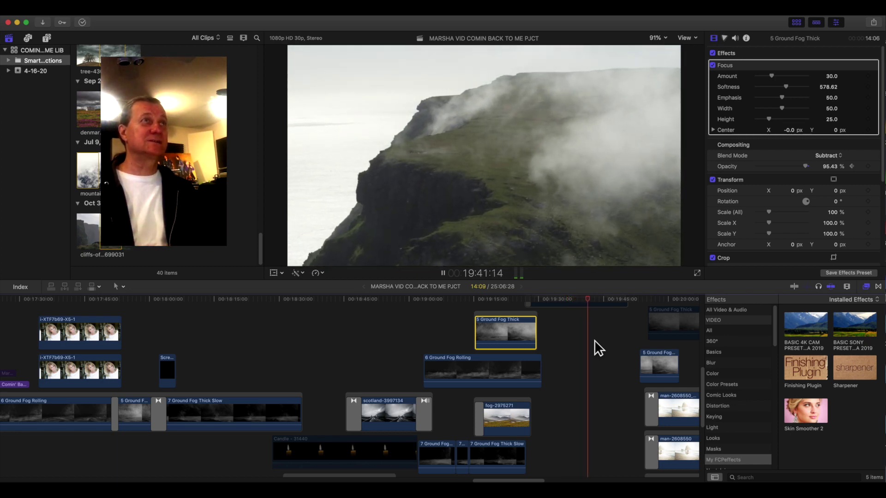
key(space)
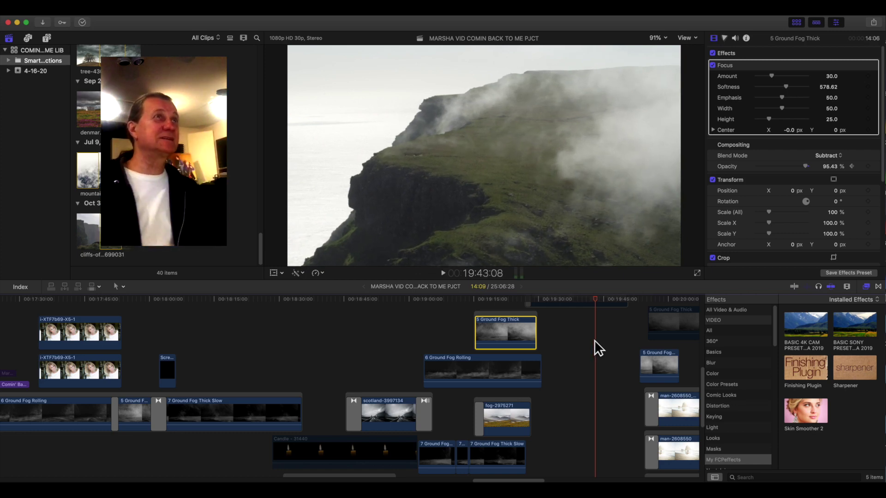
key(space)
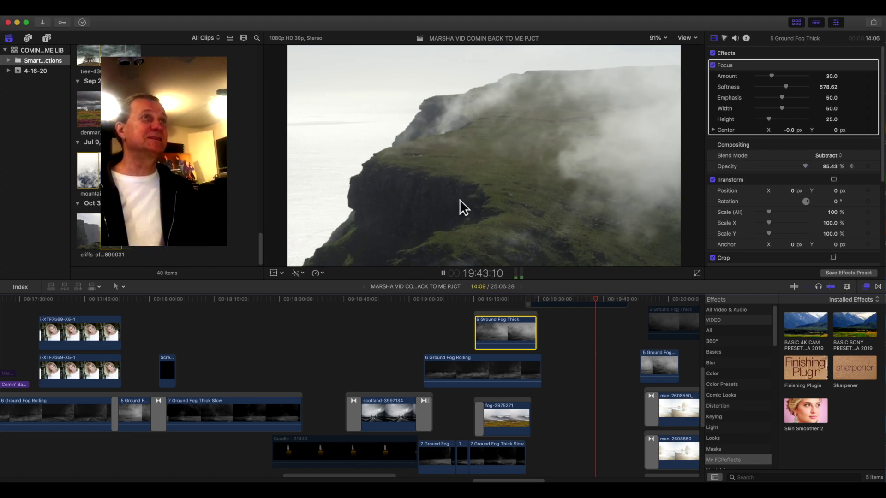
key(space)
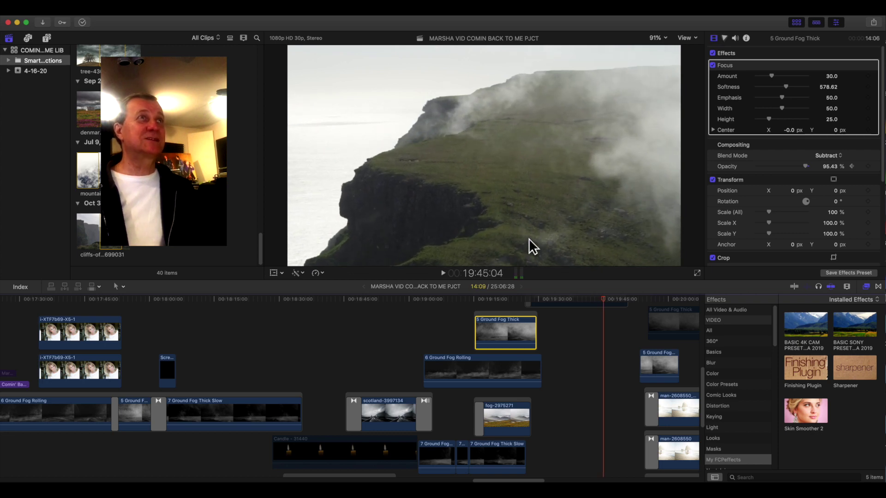
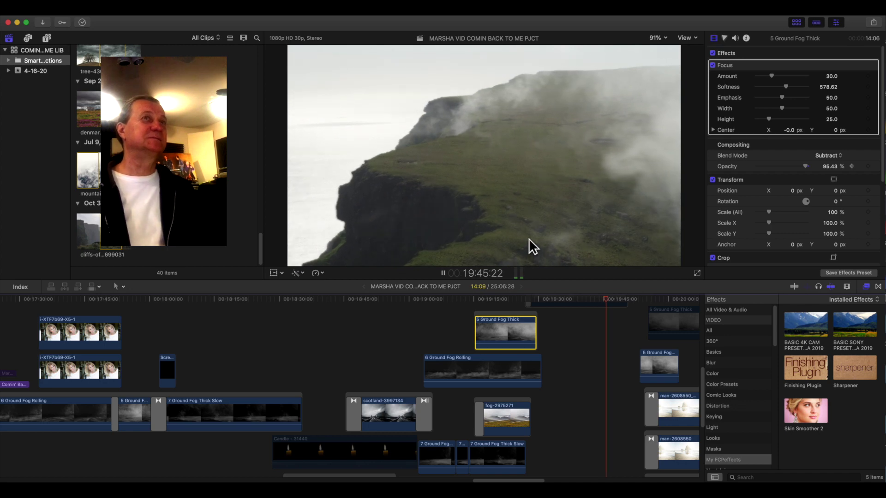
Step: Replay the blur transition from the foggy cliff into the harbour shot, from 19:40:16 to 19:49:23
scroll(554, 351, right, 5)
scroll(521, 355, right, 5)
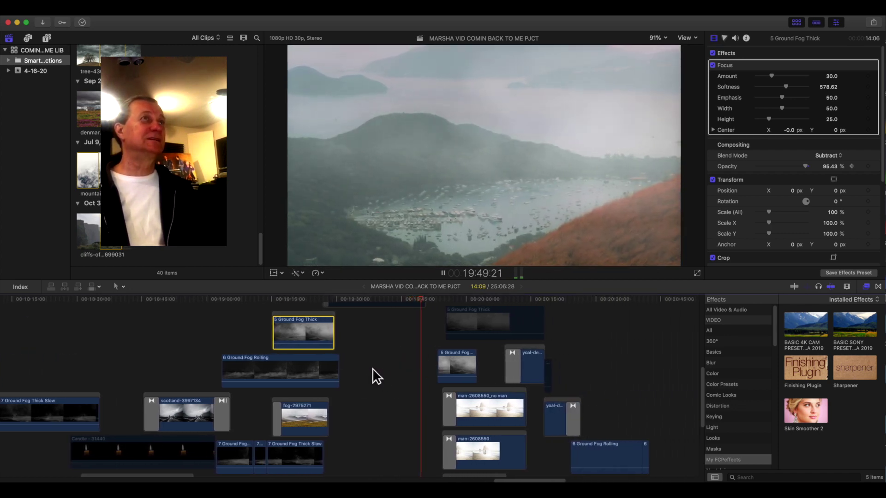
click(381, 298)
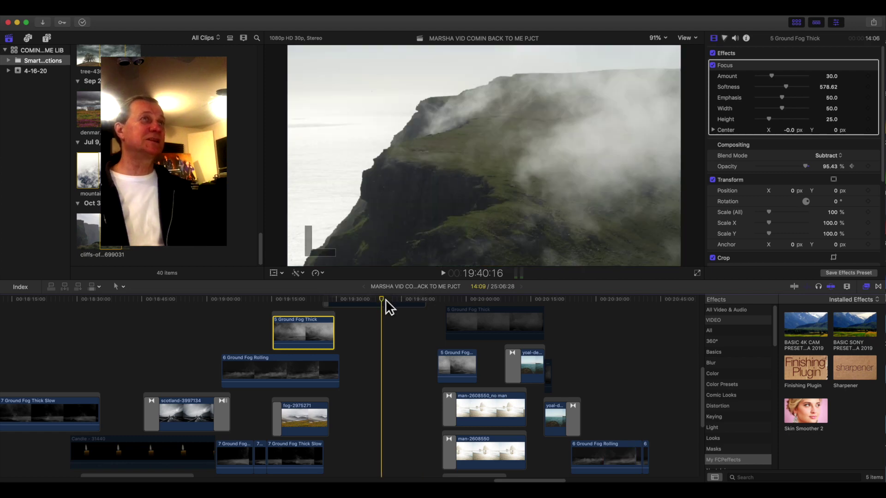
key(space)
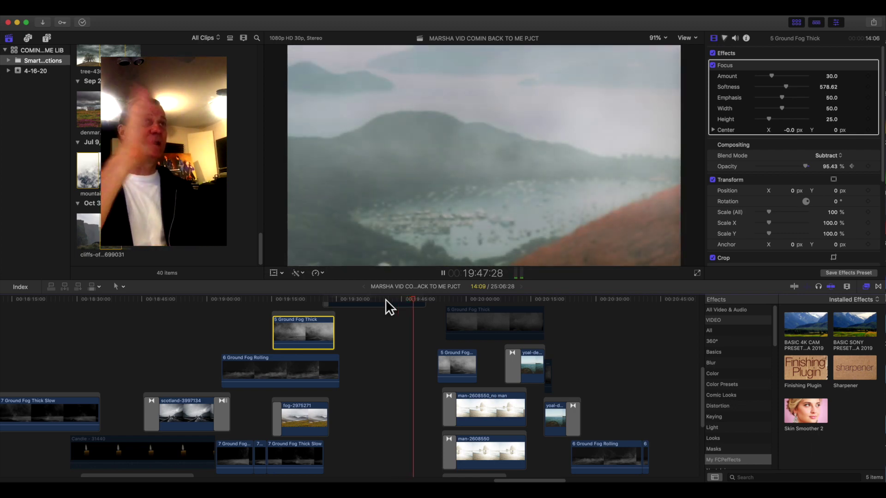
key(space)
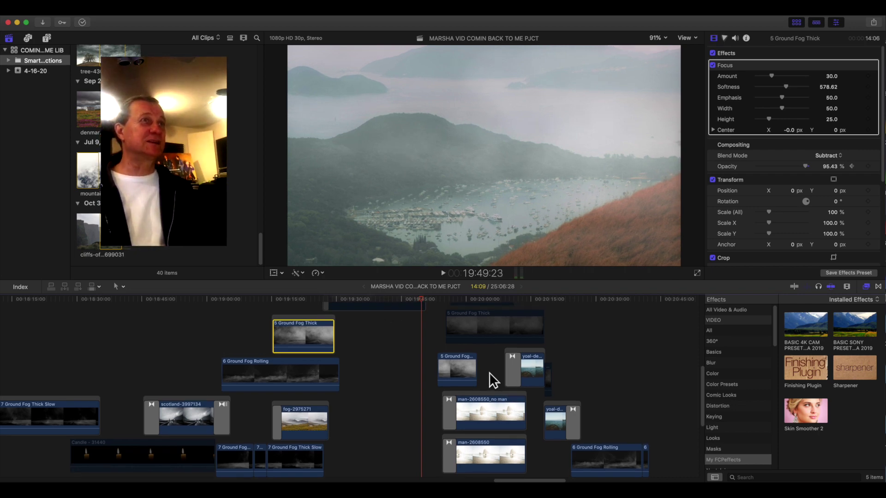
Step: Check the layers above the harbour shot and play through the blur transition into the beach shot, stopping at 19:59:00
scroll(486, 373, up, 4)
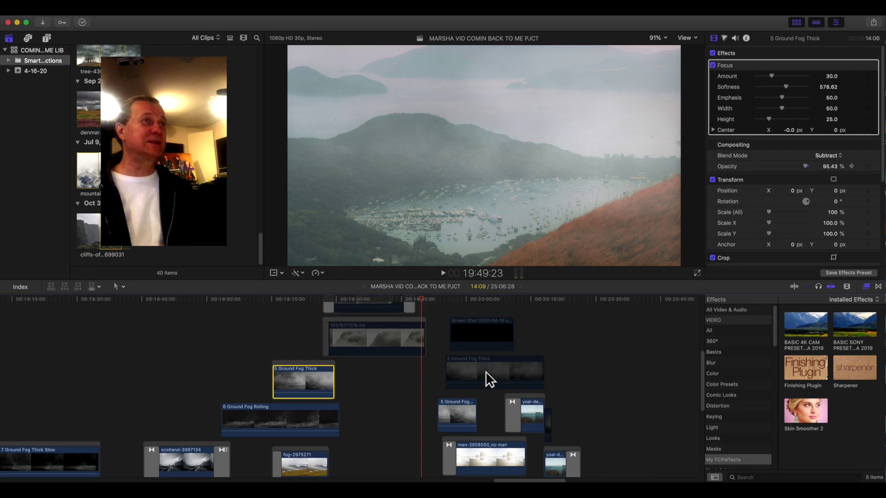
key(space)
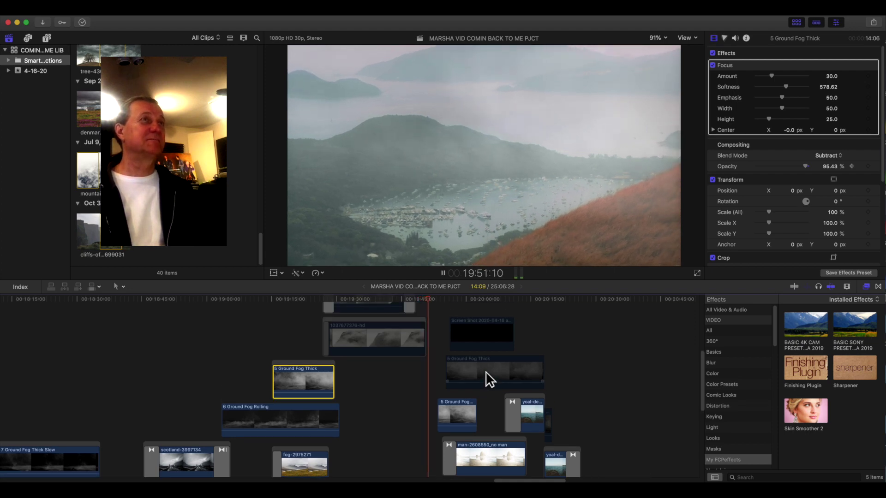
scroll(485, 371, down, 10)
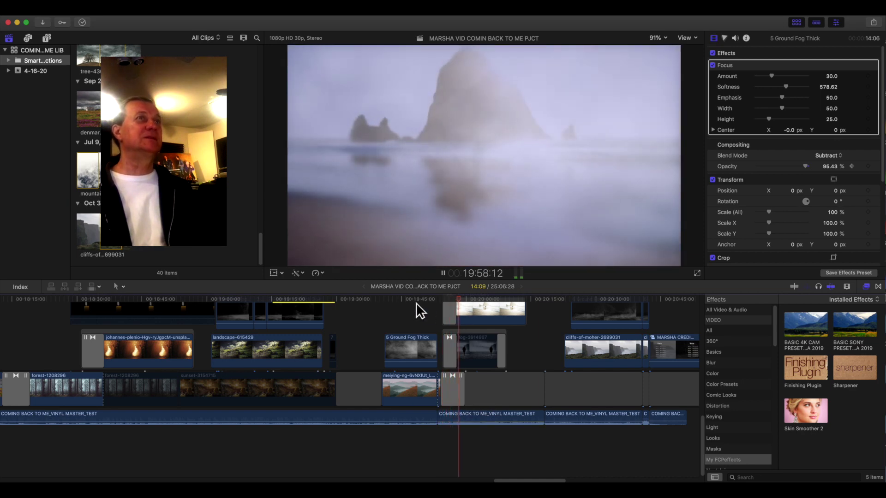
key(space)
scroll(524, 333, right, 3)
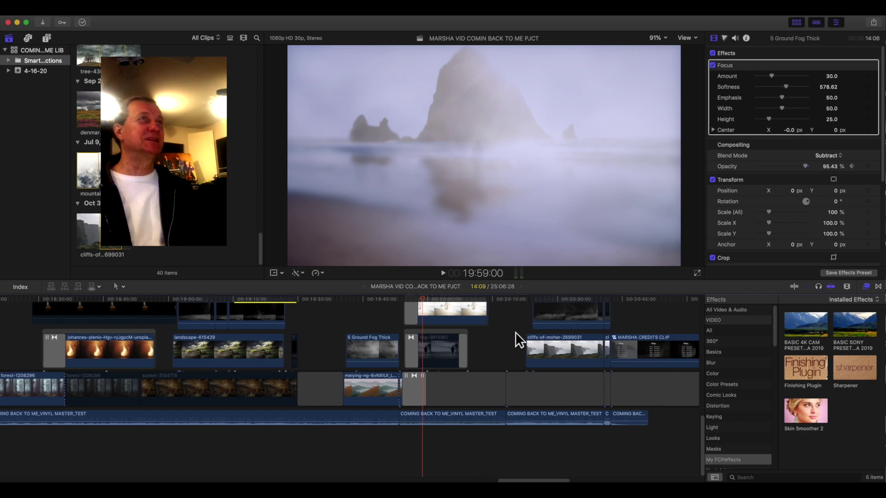
Step: Scrub the beach shot between 20:07:07 and 19:59:23 to compare it with and without the walking man
scroll(515, 331, right, 1)
drag(411, 297, 447, 298)
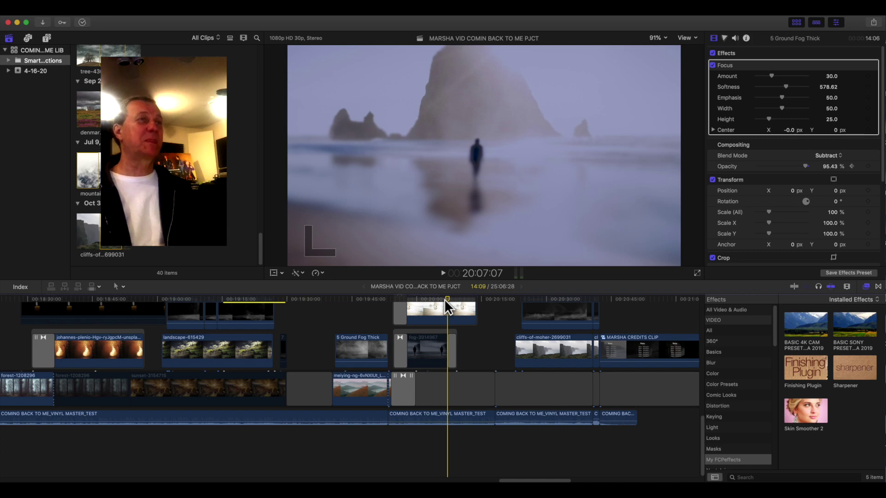
drag(445, 300, 418, 299)
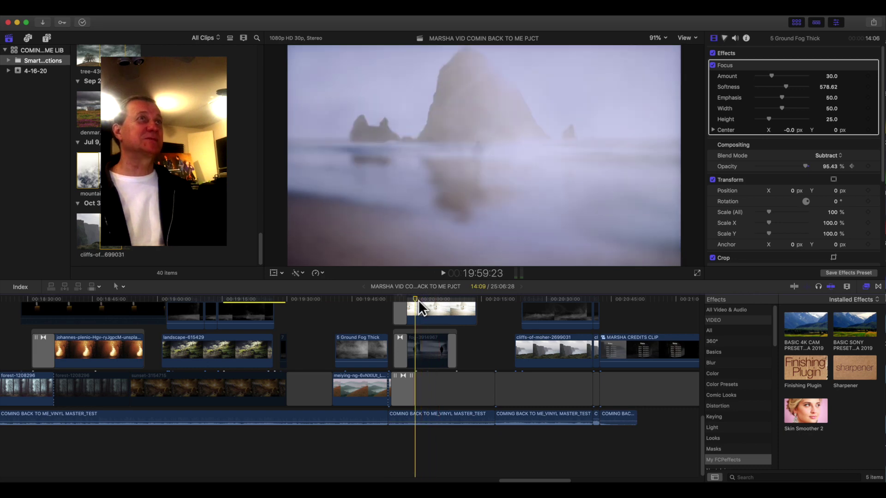
Step: Inspect the man-2608550_no man clip's Focus, Opacity and Scale settings while scrubbing to 20:07:07 and back to 19:53:12
scroll(486, 359, up, 3)
scroll(487, 360, up, 3)
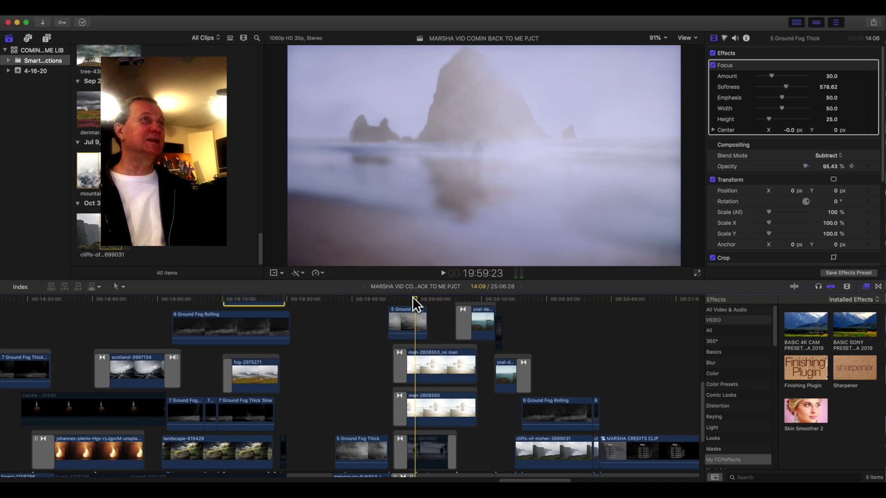
click(442, 355)
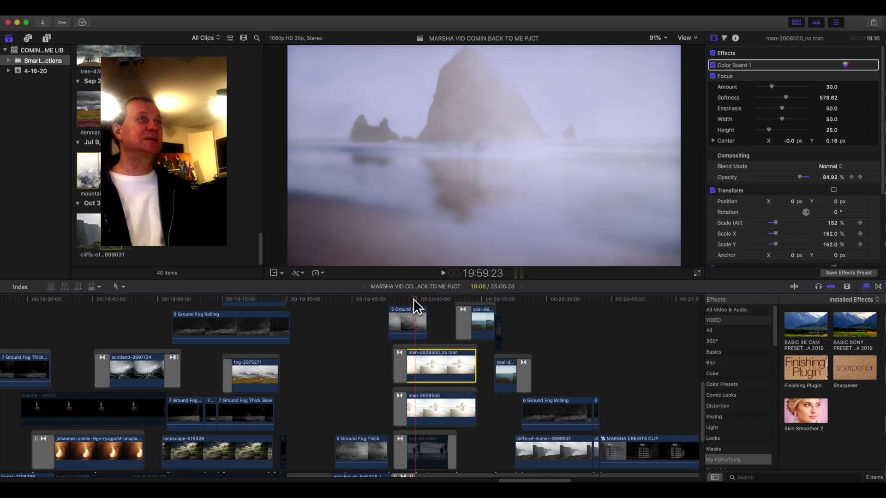
drag(414, 300, 448, 297)
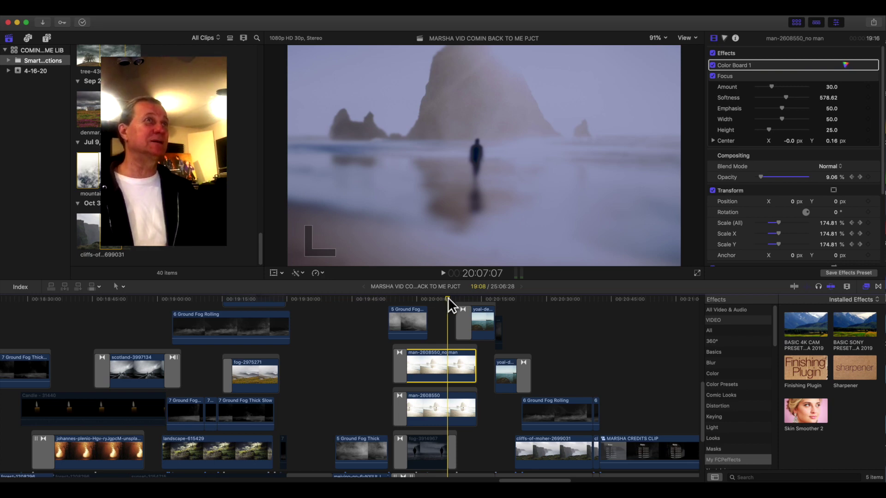
drag(448, 300, 389, 297)
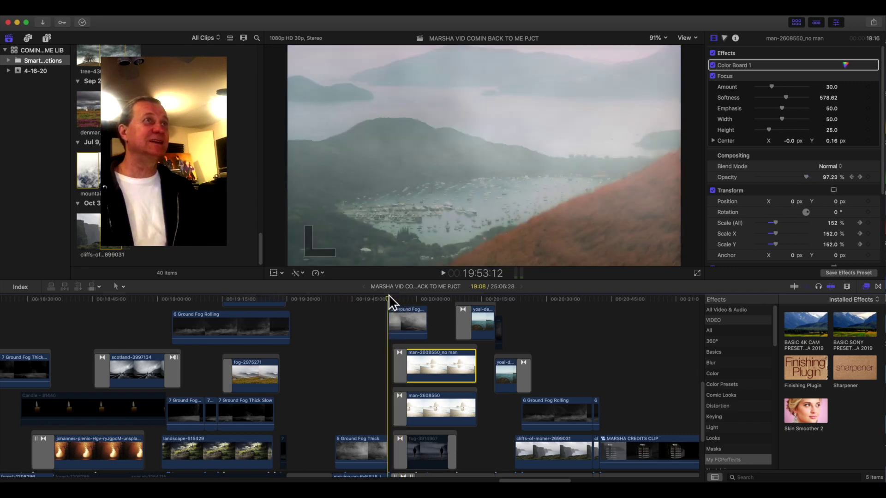
Step: Replay the transition from the harbour into the beach shot, pausing at 19:57:26, and play on to the sea shot at 20:19:10
click(375, 297)
key(space)
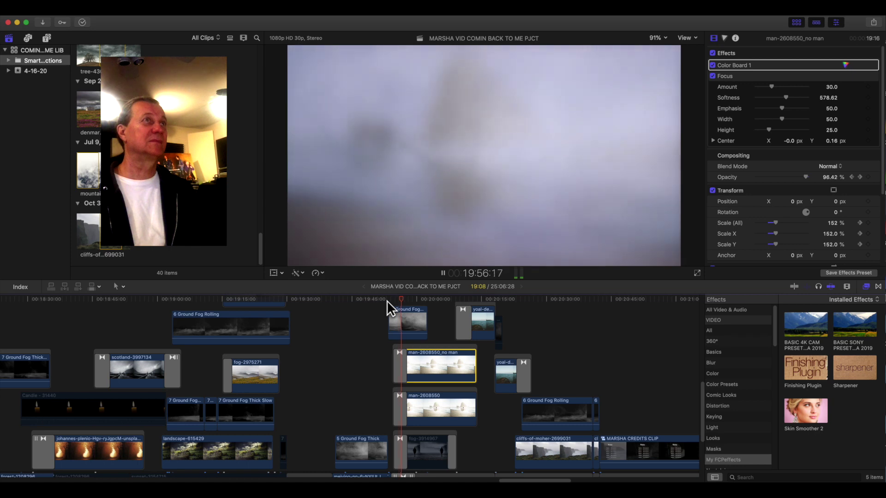
key(space)
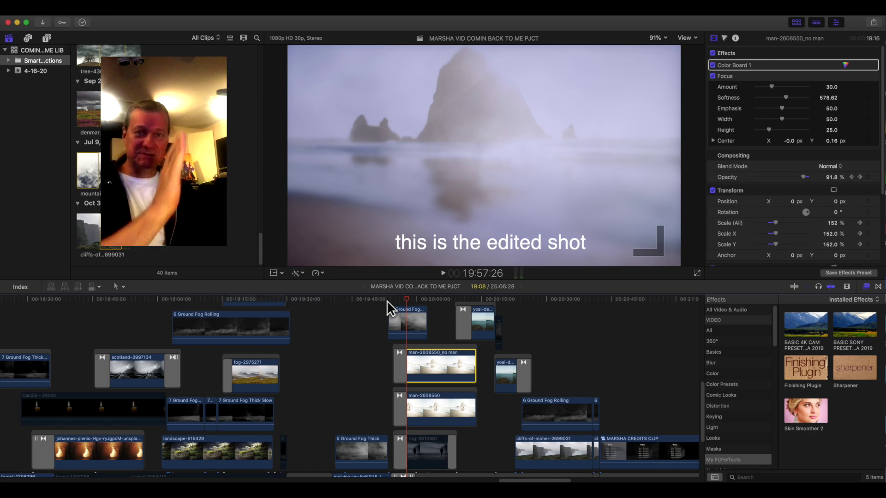
key(space)
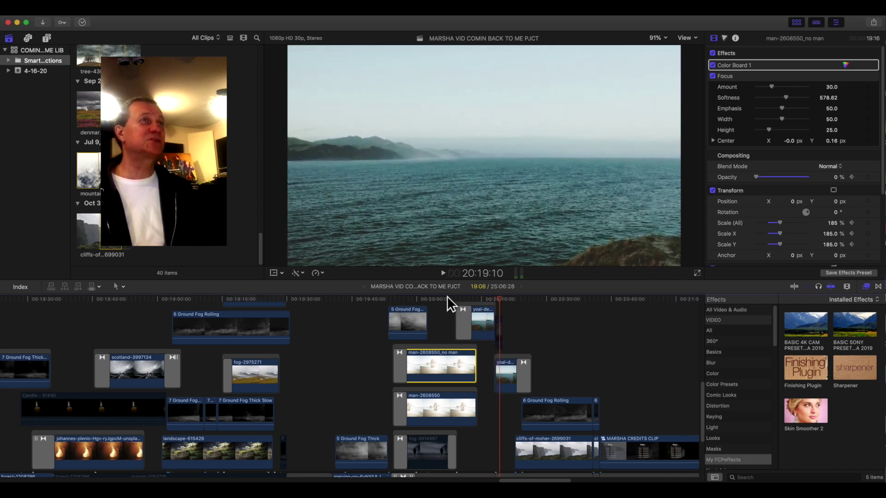
click(443, 274)
Step: Replay from the beach shot at 20:05:02 through the blur transition into the sea shot, pausing at 20:13:02, 20:19:20 and 20:22:23
click(438, 299)
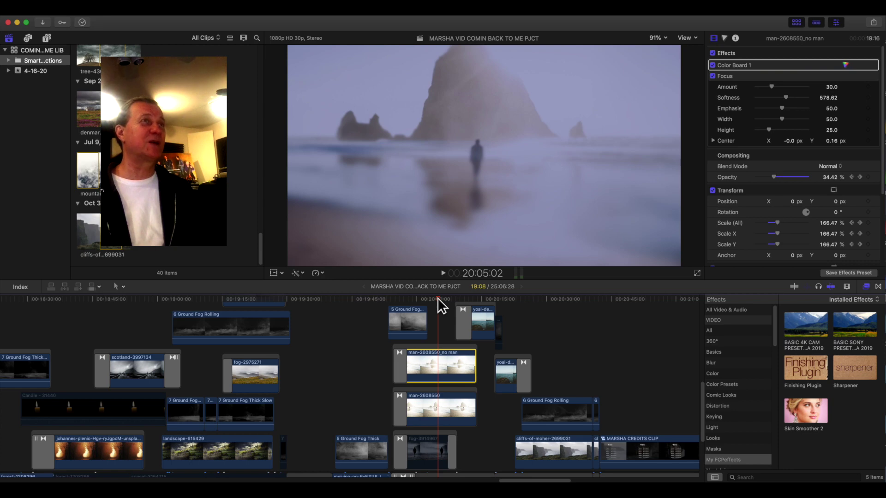
drag(437, 298, 442, 299)
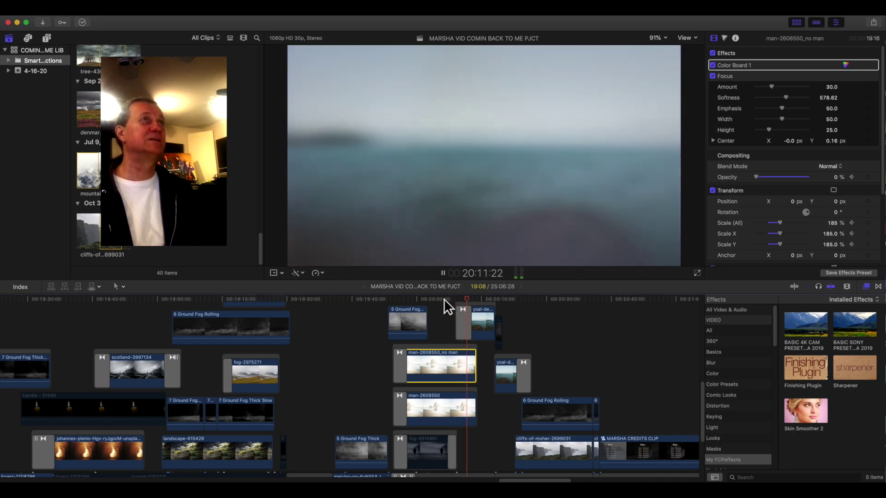
key(space)
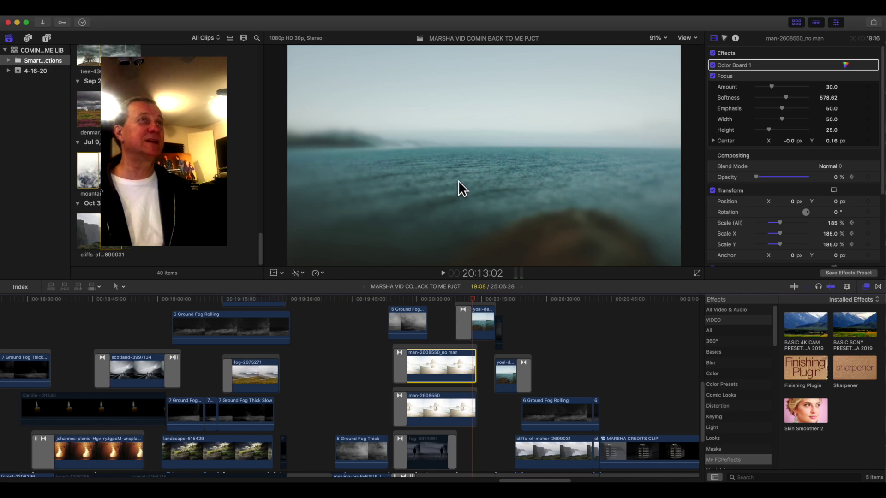
key(space)
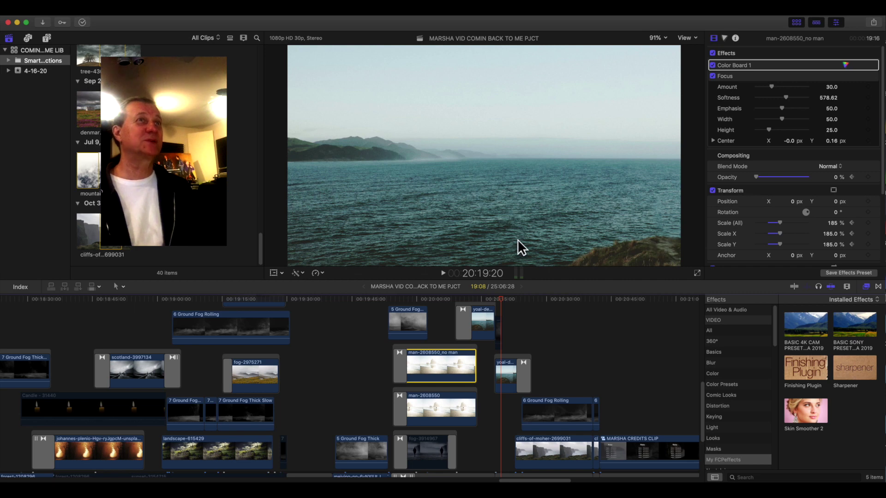
key(space)
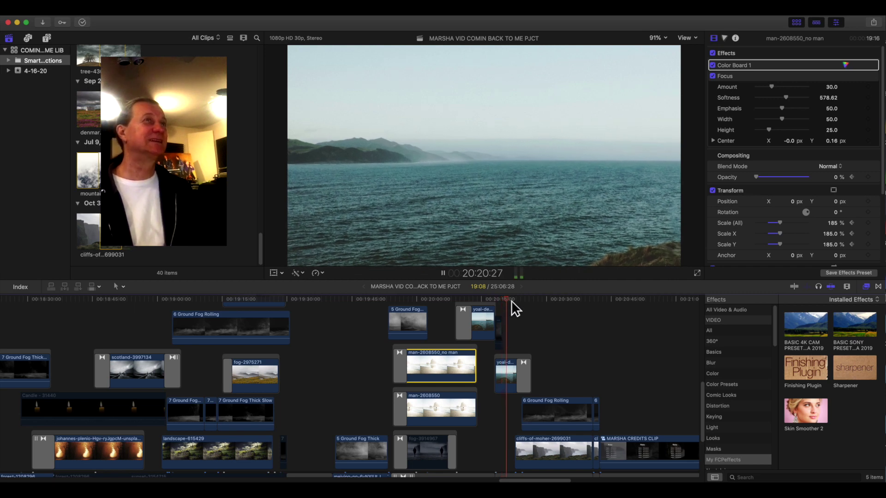
key(space)
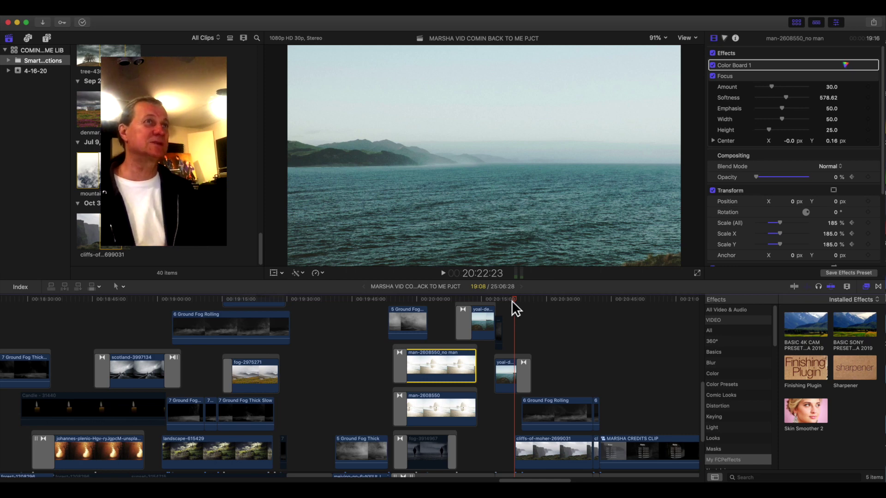
Step: Play from 20:07:07 into the cliffs-of-moher shot at 20:28:14 and replay its blur transition from 20:24:10 to 20:26:04
drag(511, 301, 446, 297)
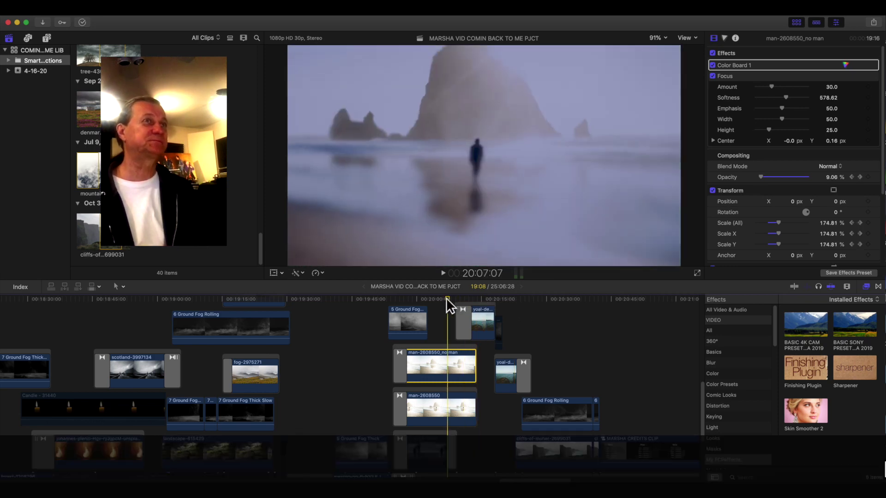
key(space)
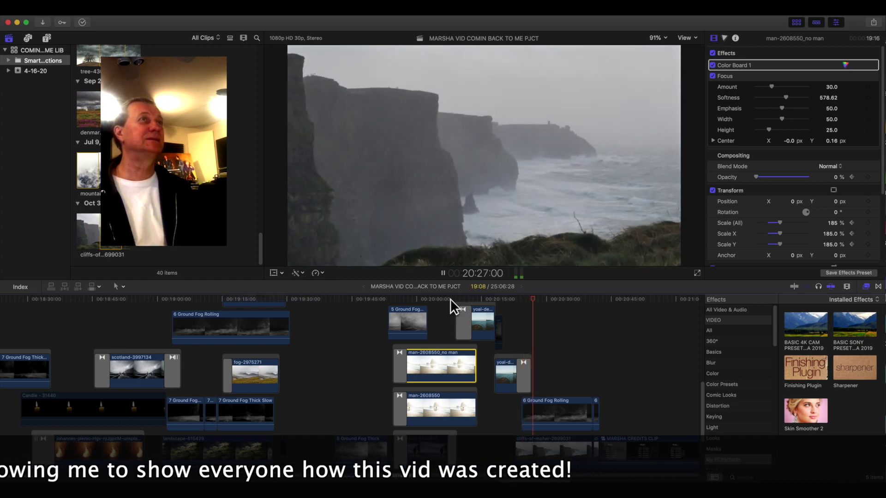
key(space)
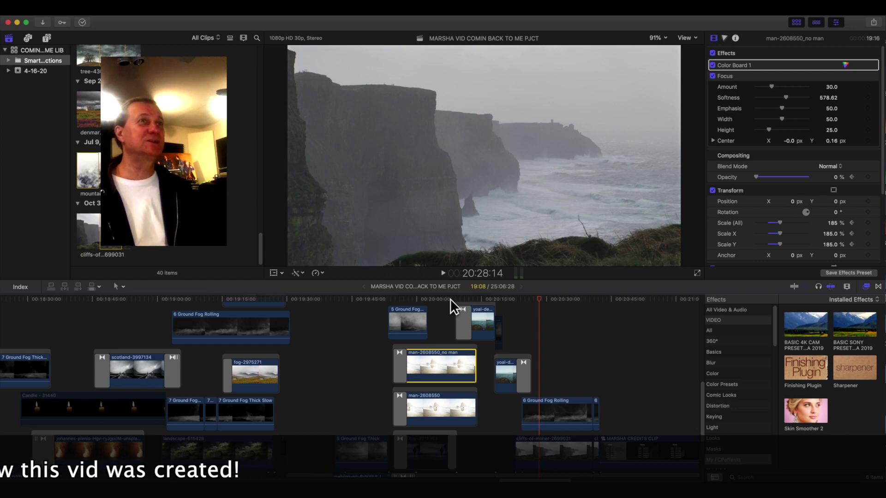
click(522, 301)
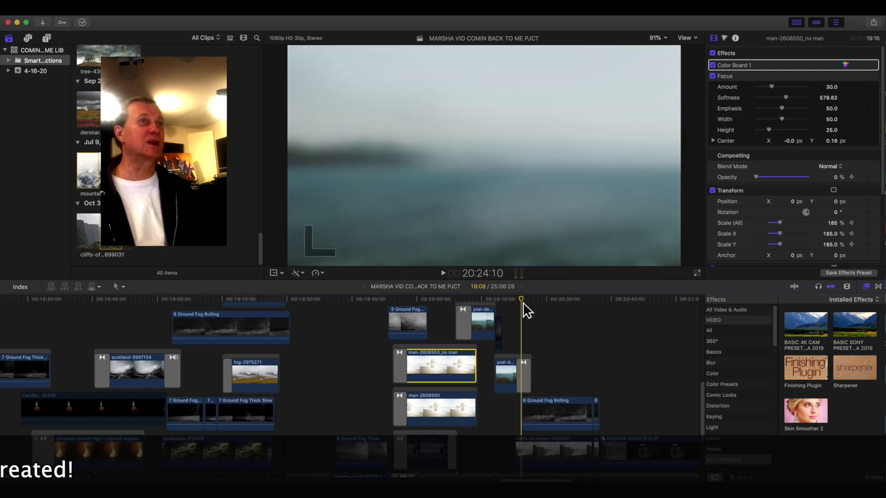
key(space)
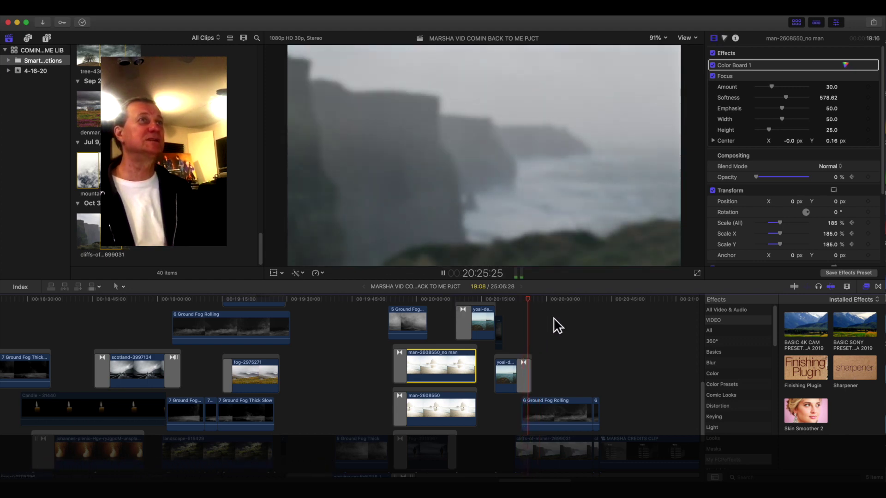
key(space)
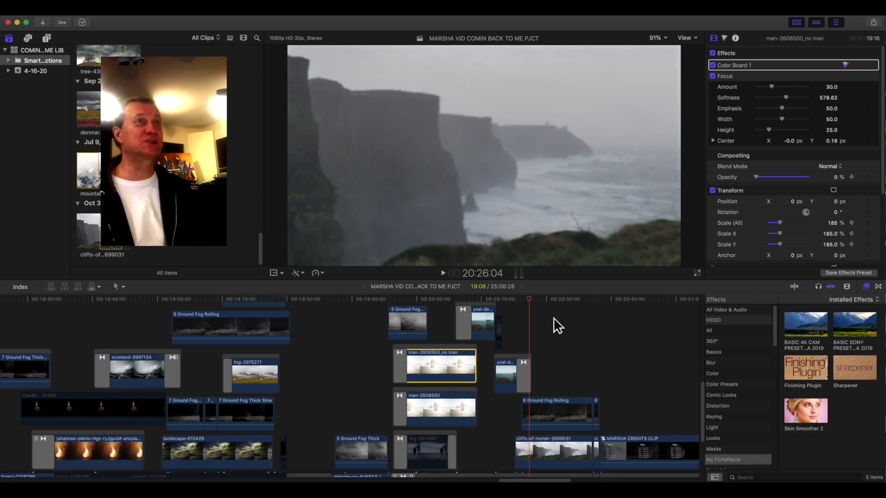
Step: Play the cliffs-of-moher shot from 20:26:04, pausing at 20:28:12, and continue into the rolling credits, stopping at 20:49:08
key(space)
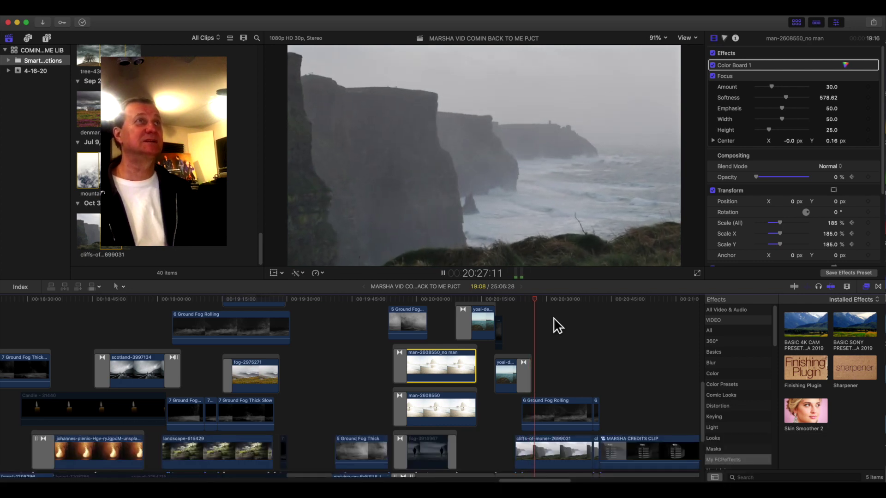
key(space)
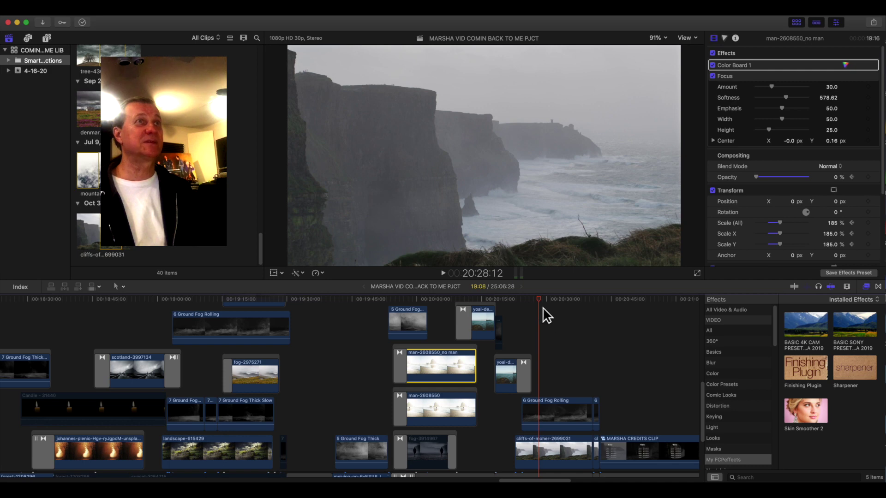
drag(538, 297, 538, 296)
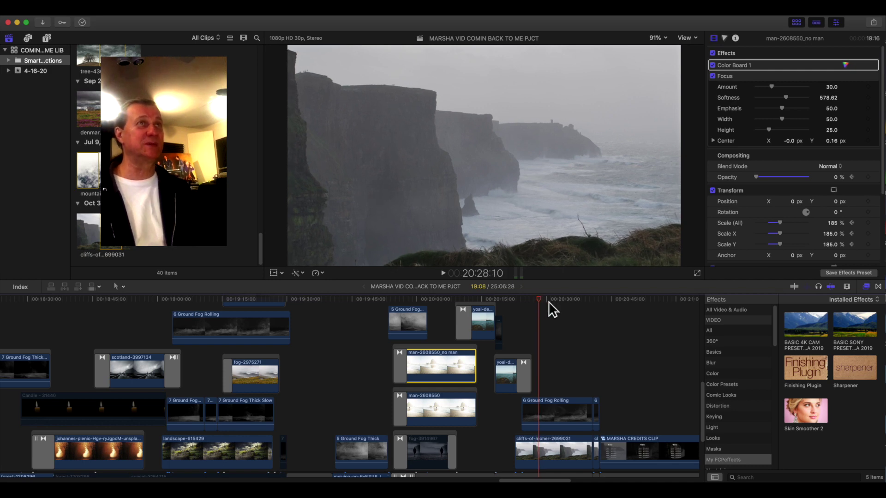
key(space)
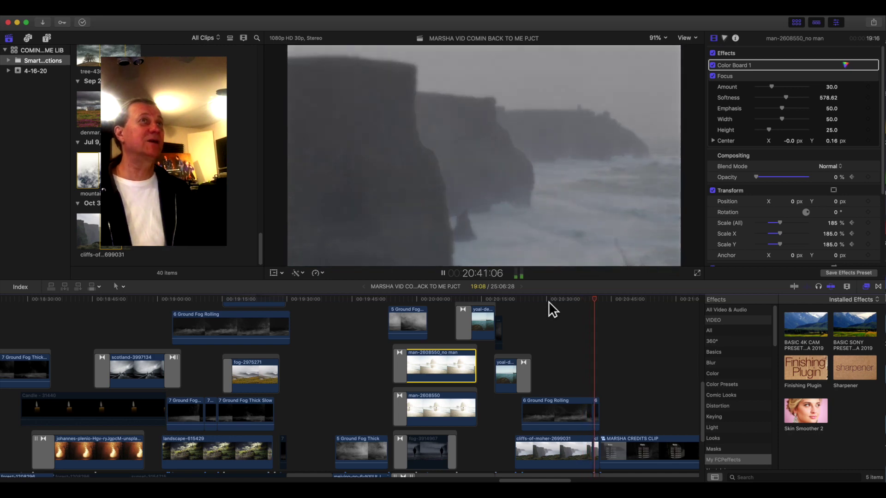
scroll(628, 416, down, 3)
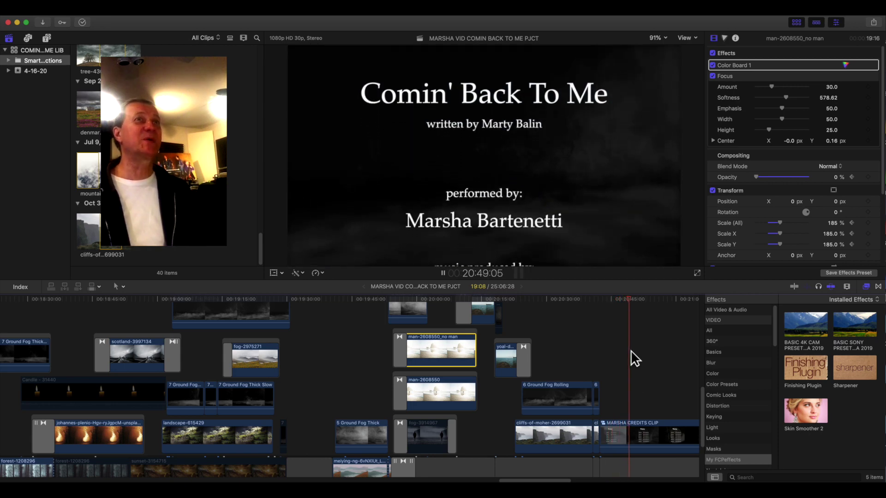
key(space)
Step: Replay the credits clip from 20:48:09, pausing at 21:06:24 and 21:08:20, and look over the timeline clips beyond it
scroll(637, 349, right, 5)
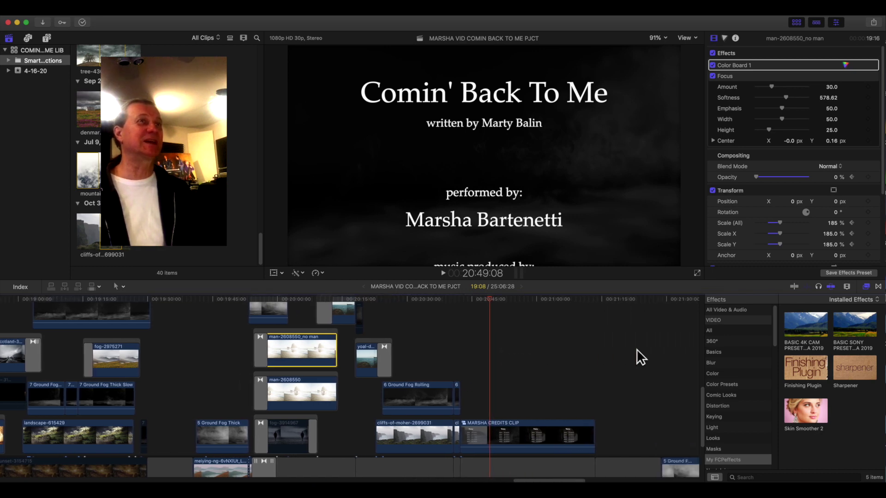
mouse_move(491, 297)
mouse_down()
mouse_move(471, 298)
mouse_move(485, 298)
mouse_up()
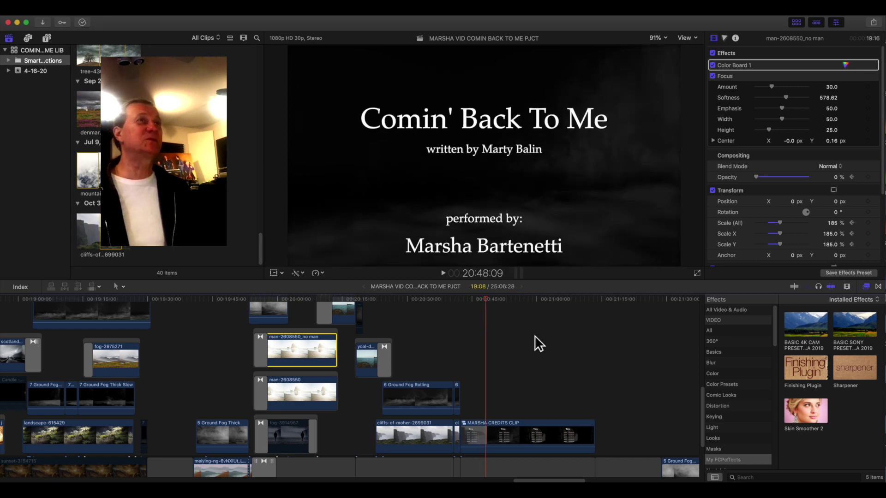
key(space)
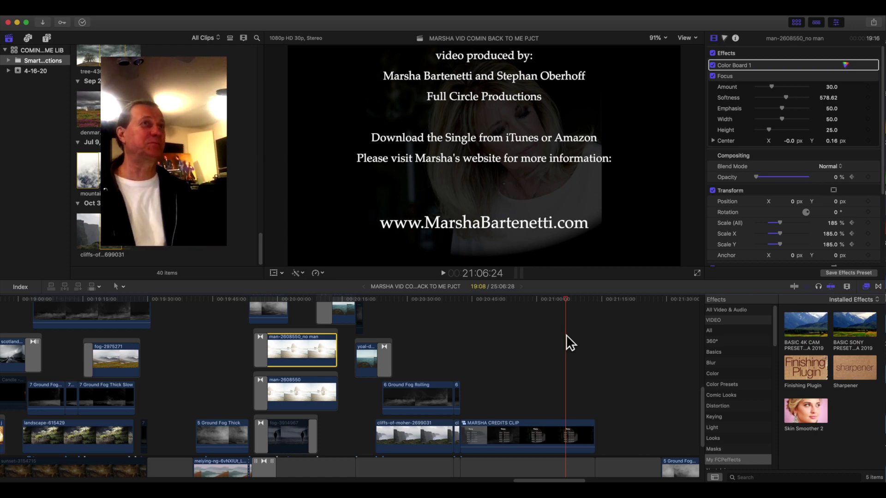
key(space)
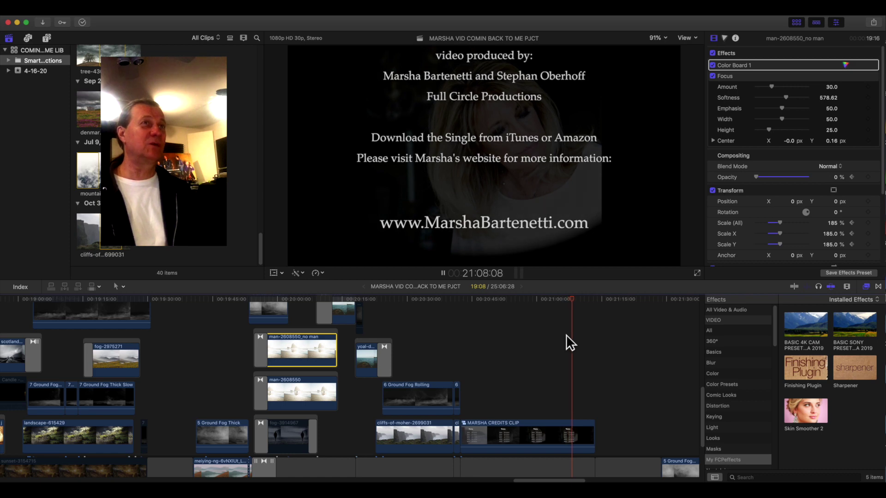
key(space)
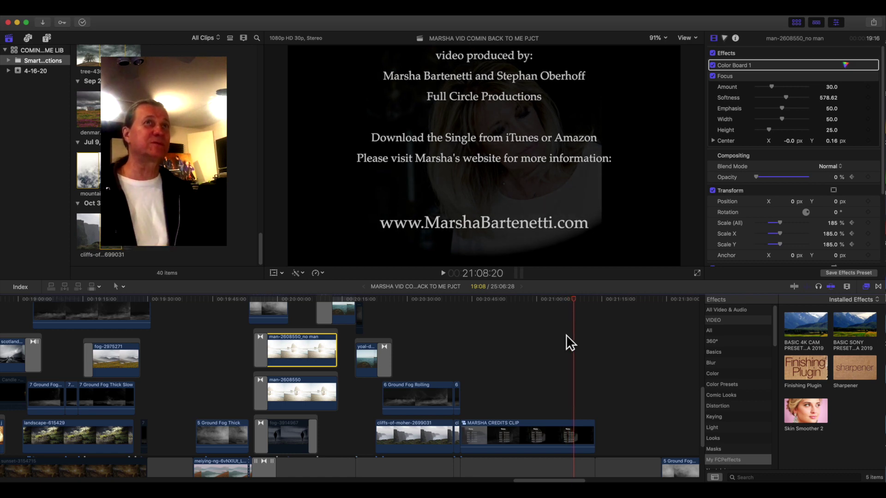
scroll(582, 355, right, 5)
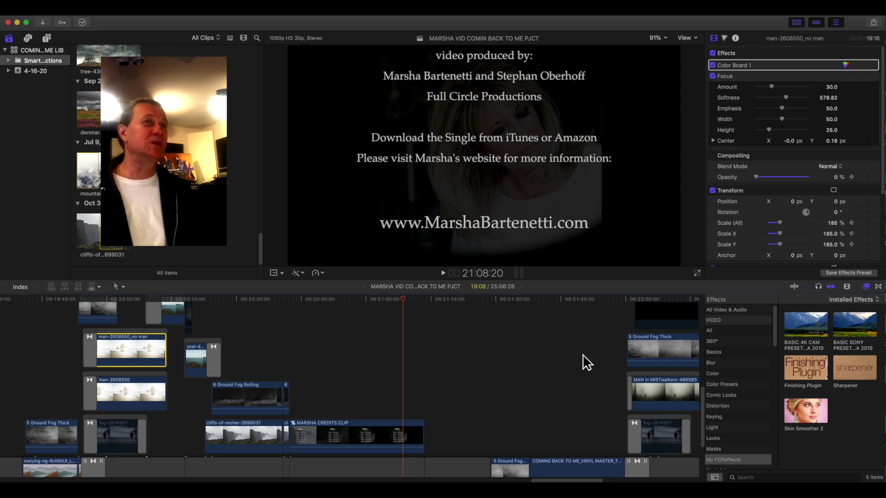
scroll(581, 355, right, 3)
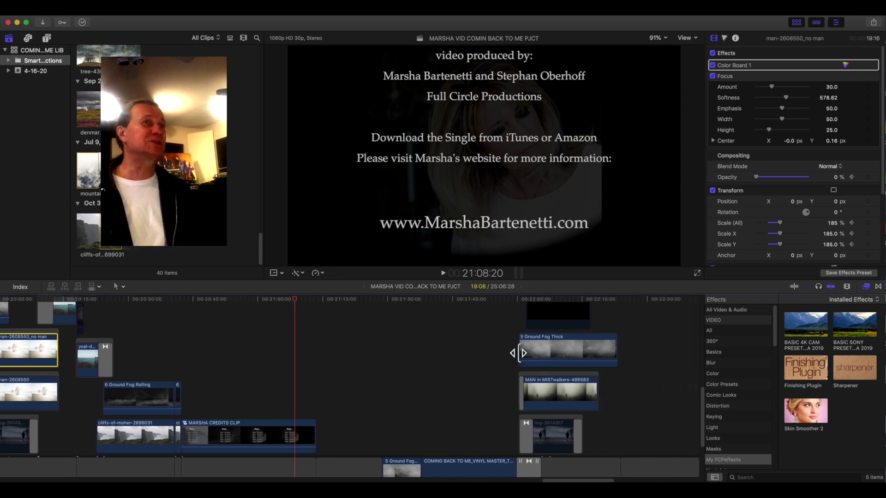
scroll(518, 353, right, 1)
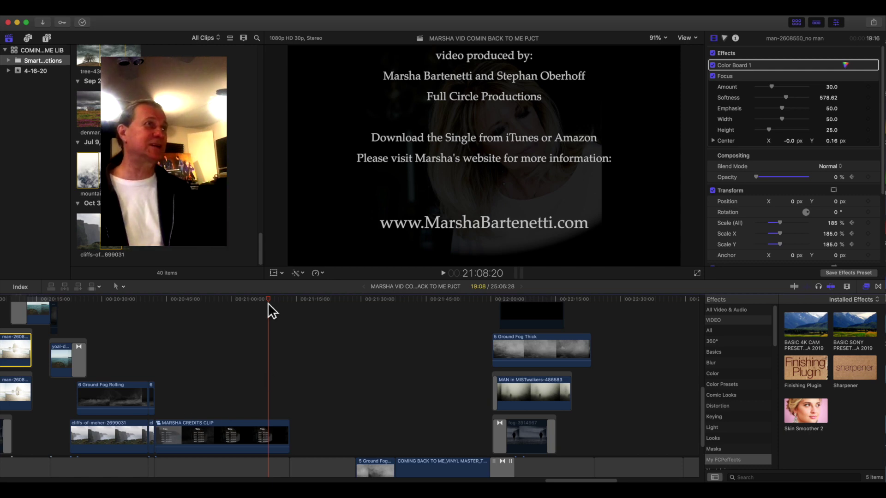
Step: Replay the end of the credits clip, including from 21:05:10, through its fade to black and stop at 21:12:20
click(254, 298)
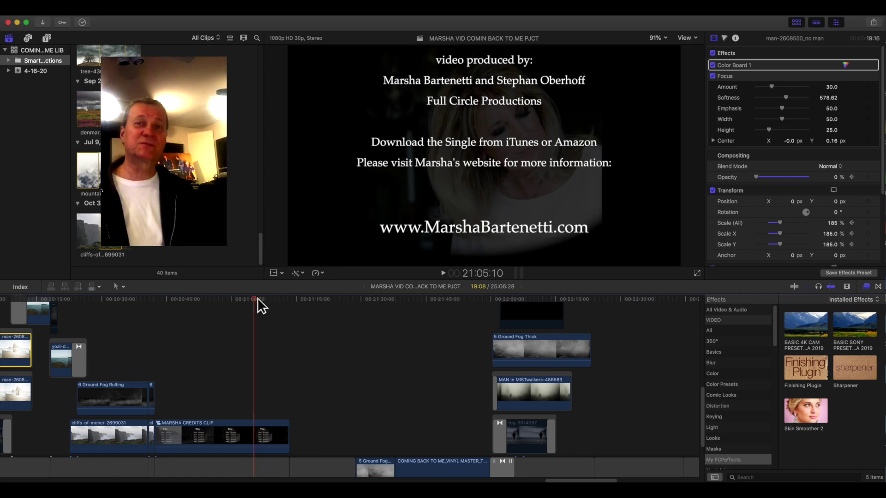
key(space)
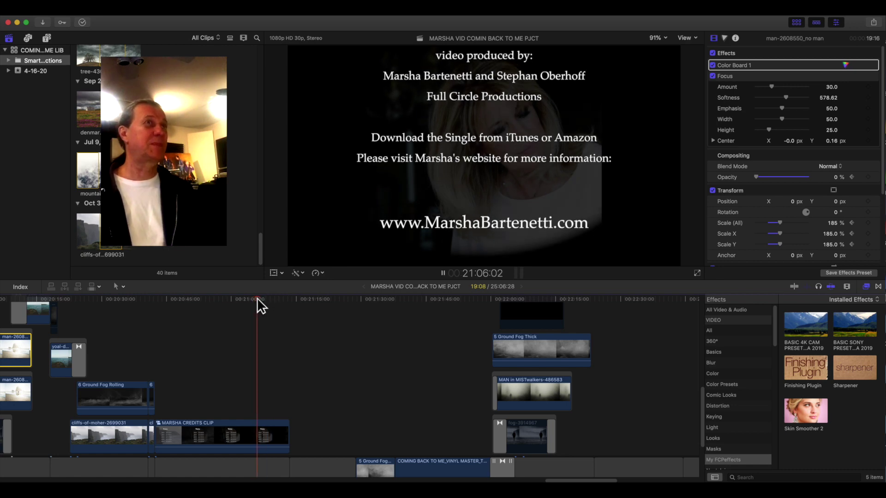
click(211, 298)
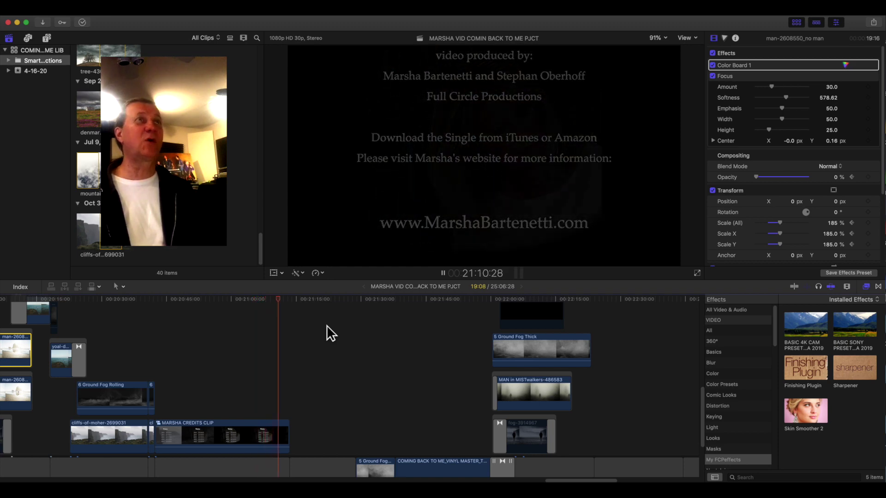
key(space)
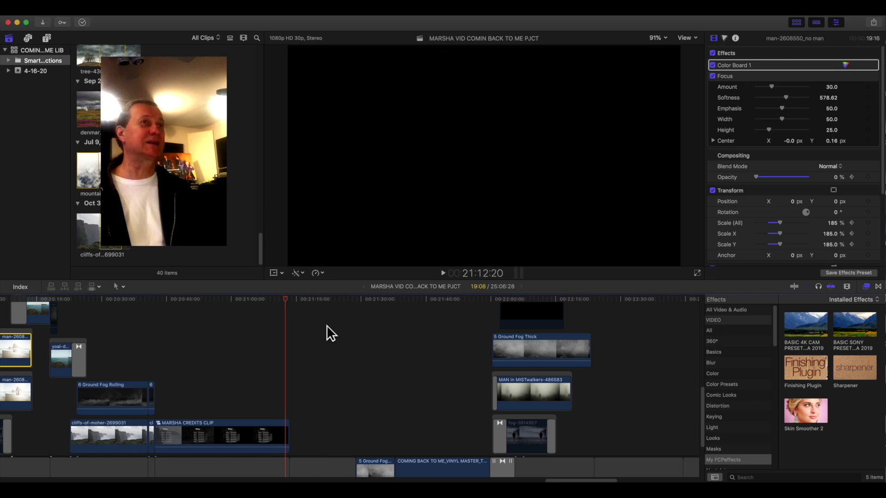
scroll(329, 329, left, 5)
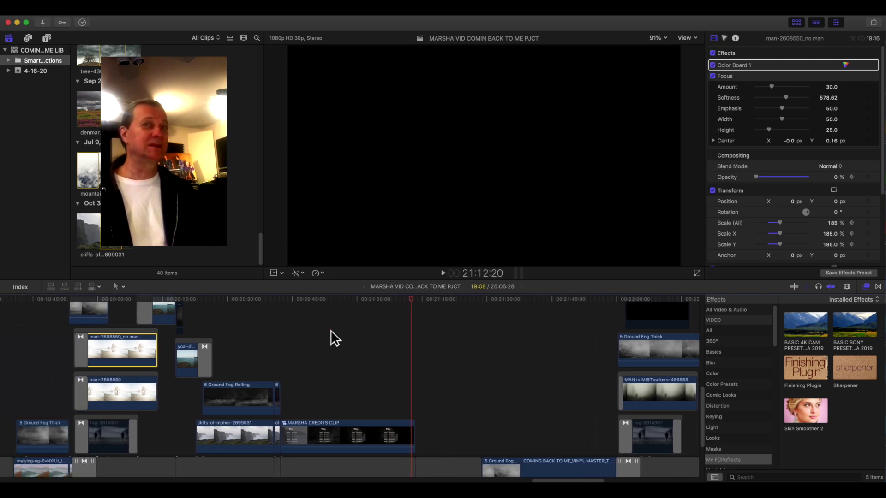